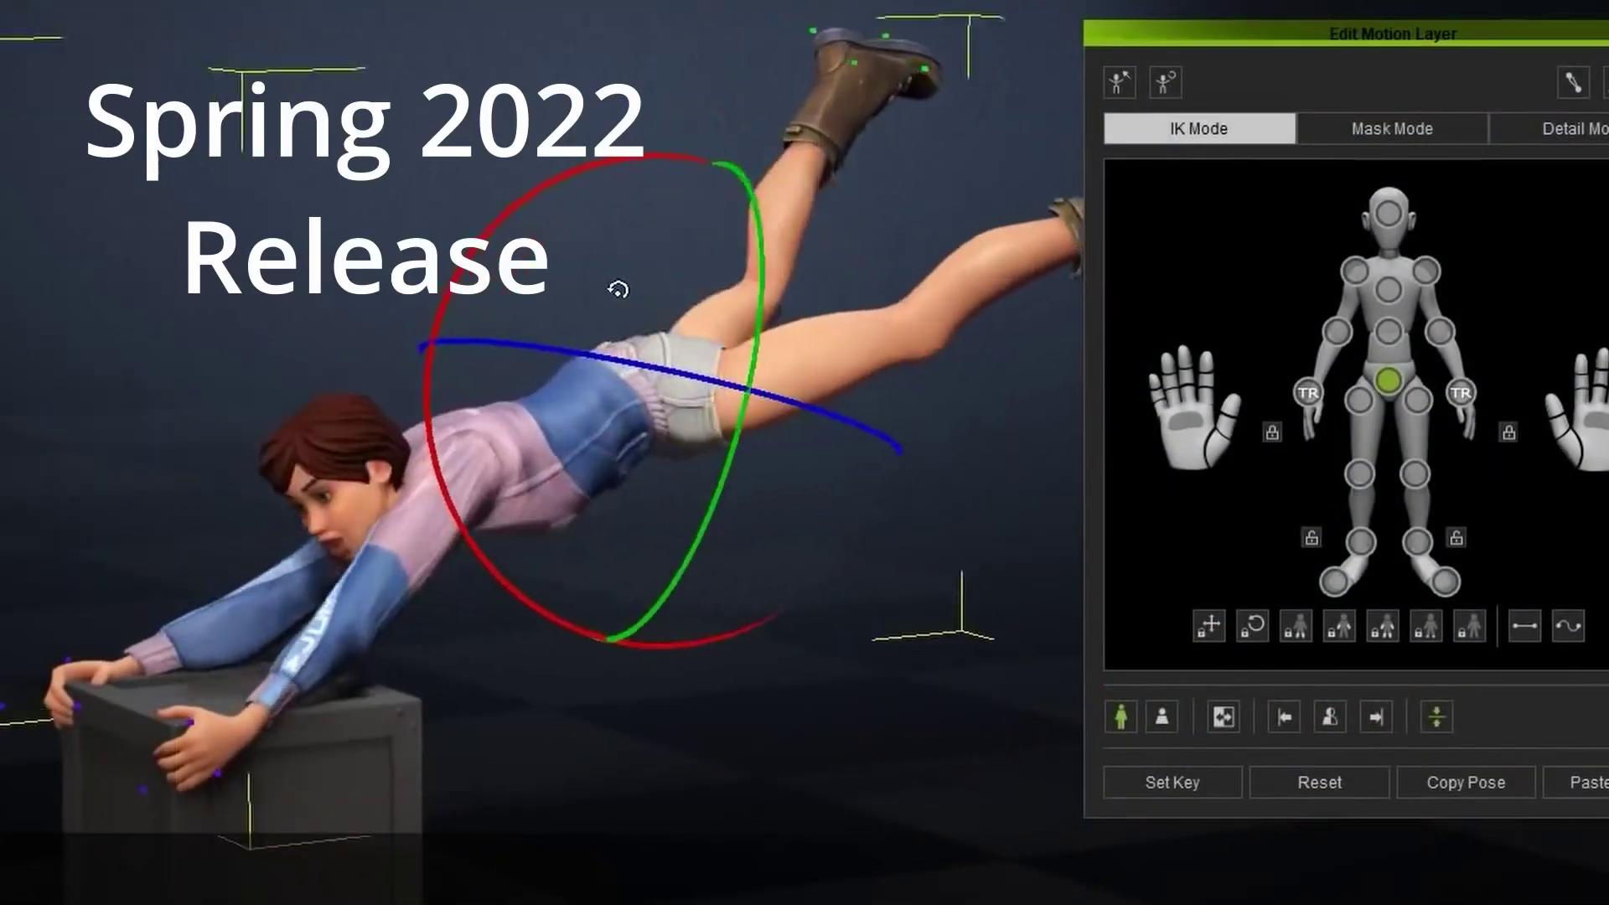
Scroll the Reallusion announcement page down to the What's New in iClone 8 section
mouse_move(618, 295)
mouse_down()
mouse_move(502, 352)
mouse_move(443, 430)
mouse_up()
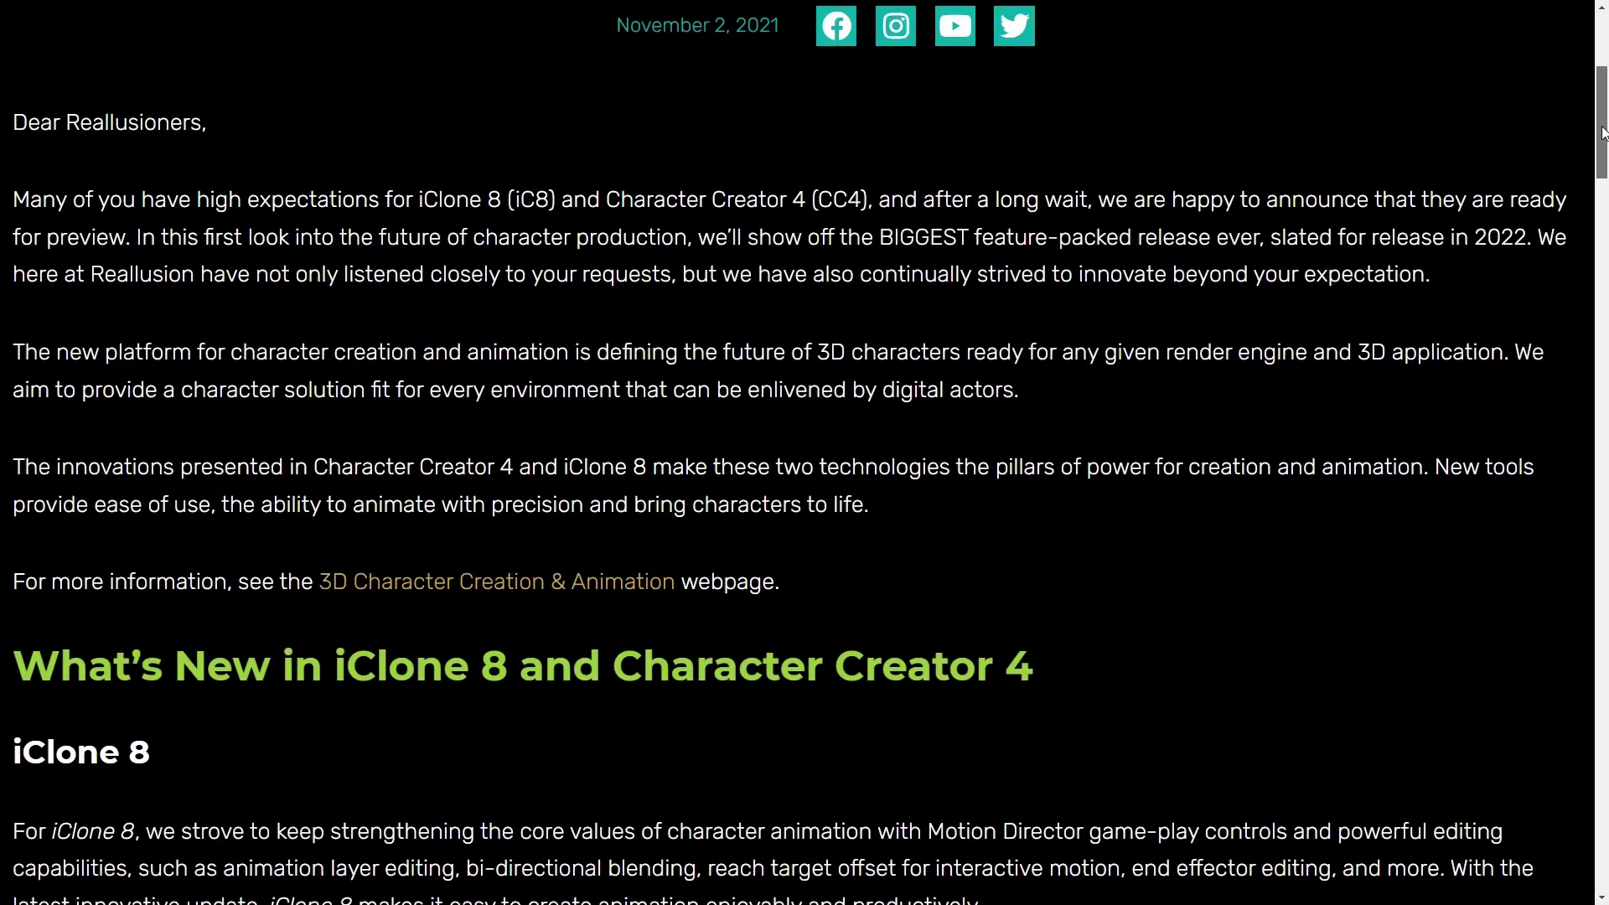
scroll(1602, 155, down, 2)
drag(1602, 155, 1601, 209)
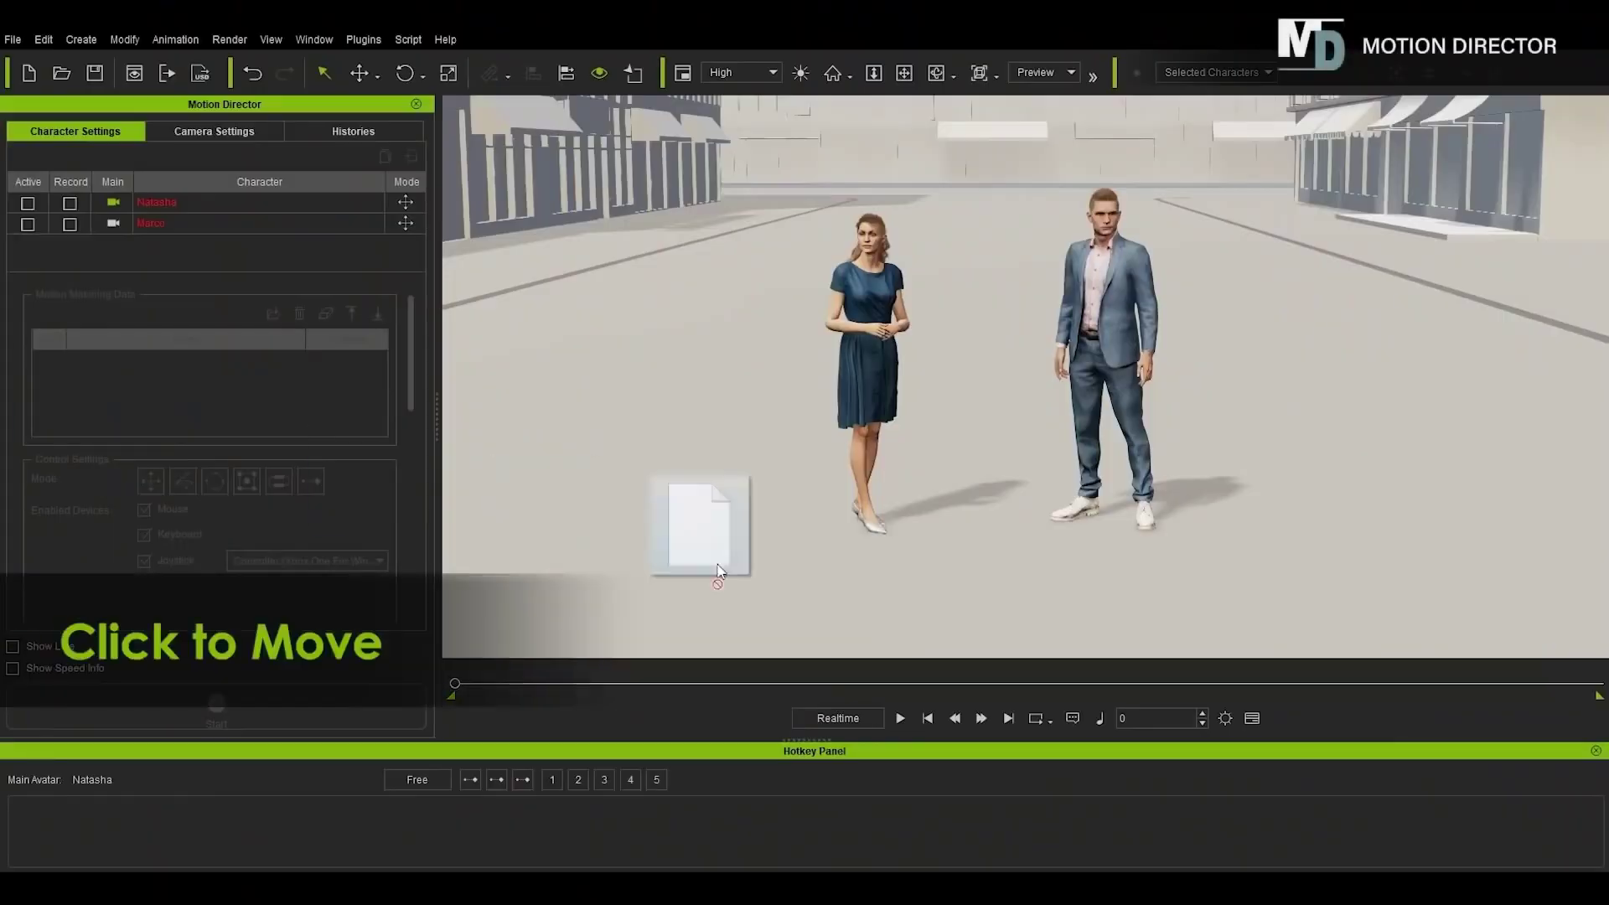
Select the suited man, start directing him, and set three walking waypoints along the street
click(1105, 335)
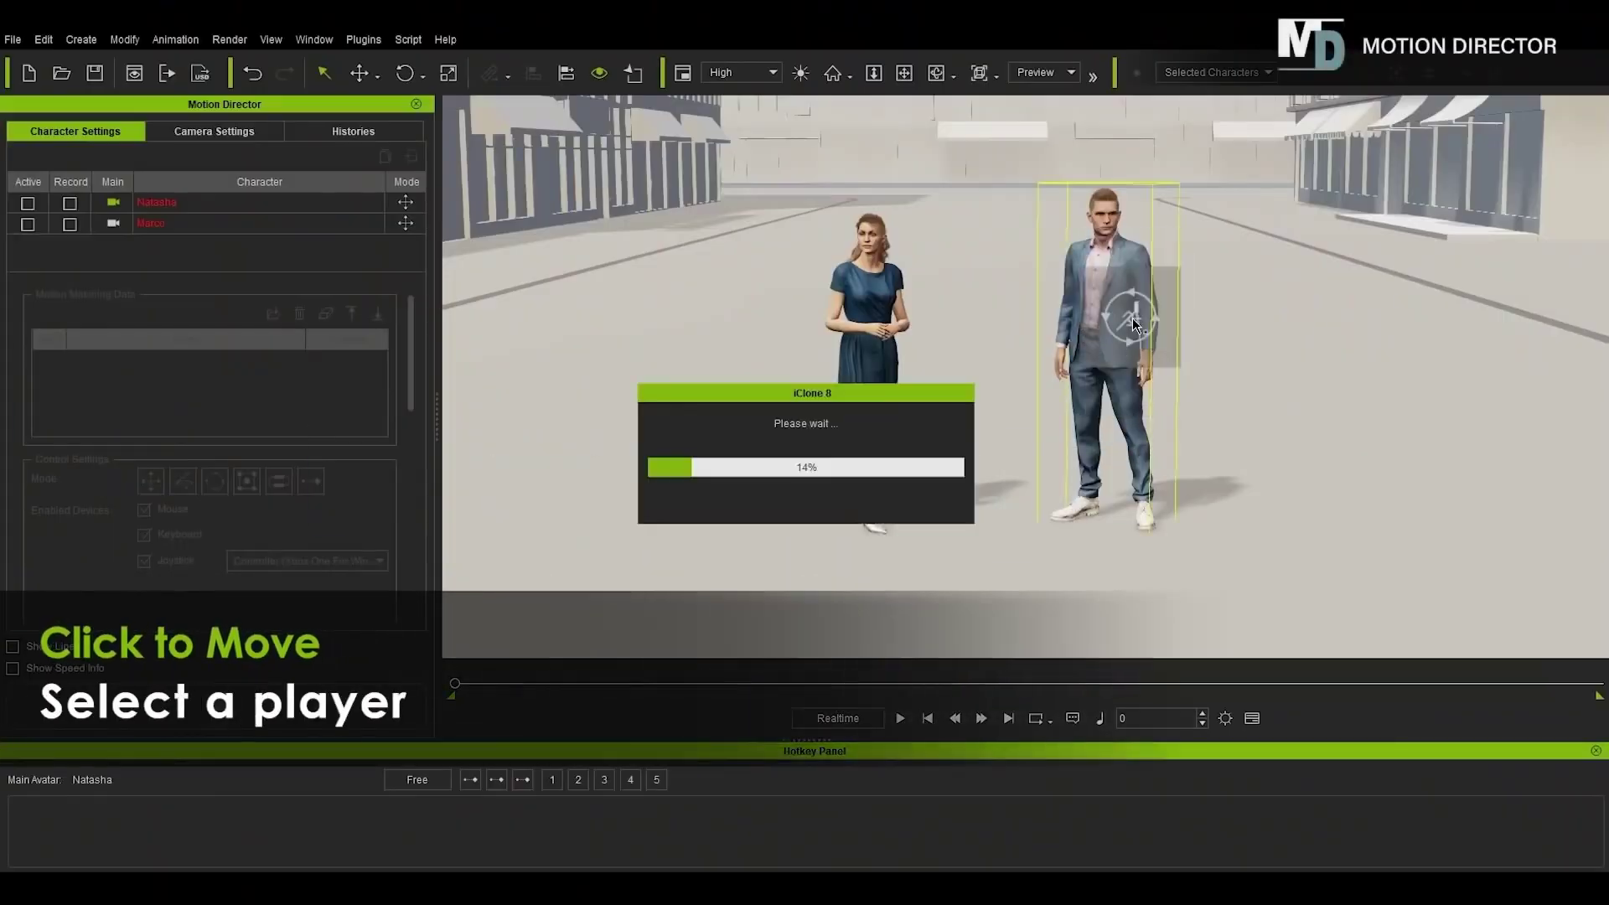
key(space)
click(989, 524)
click(903, 369)
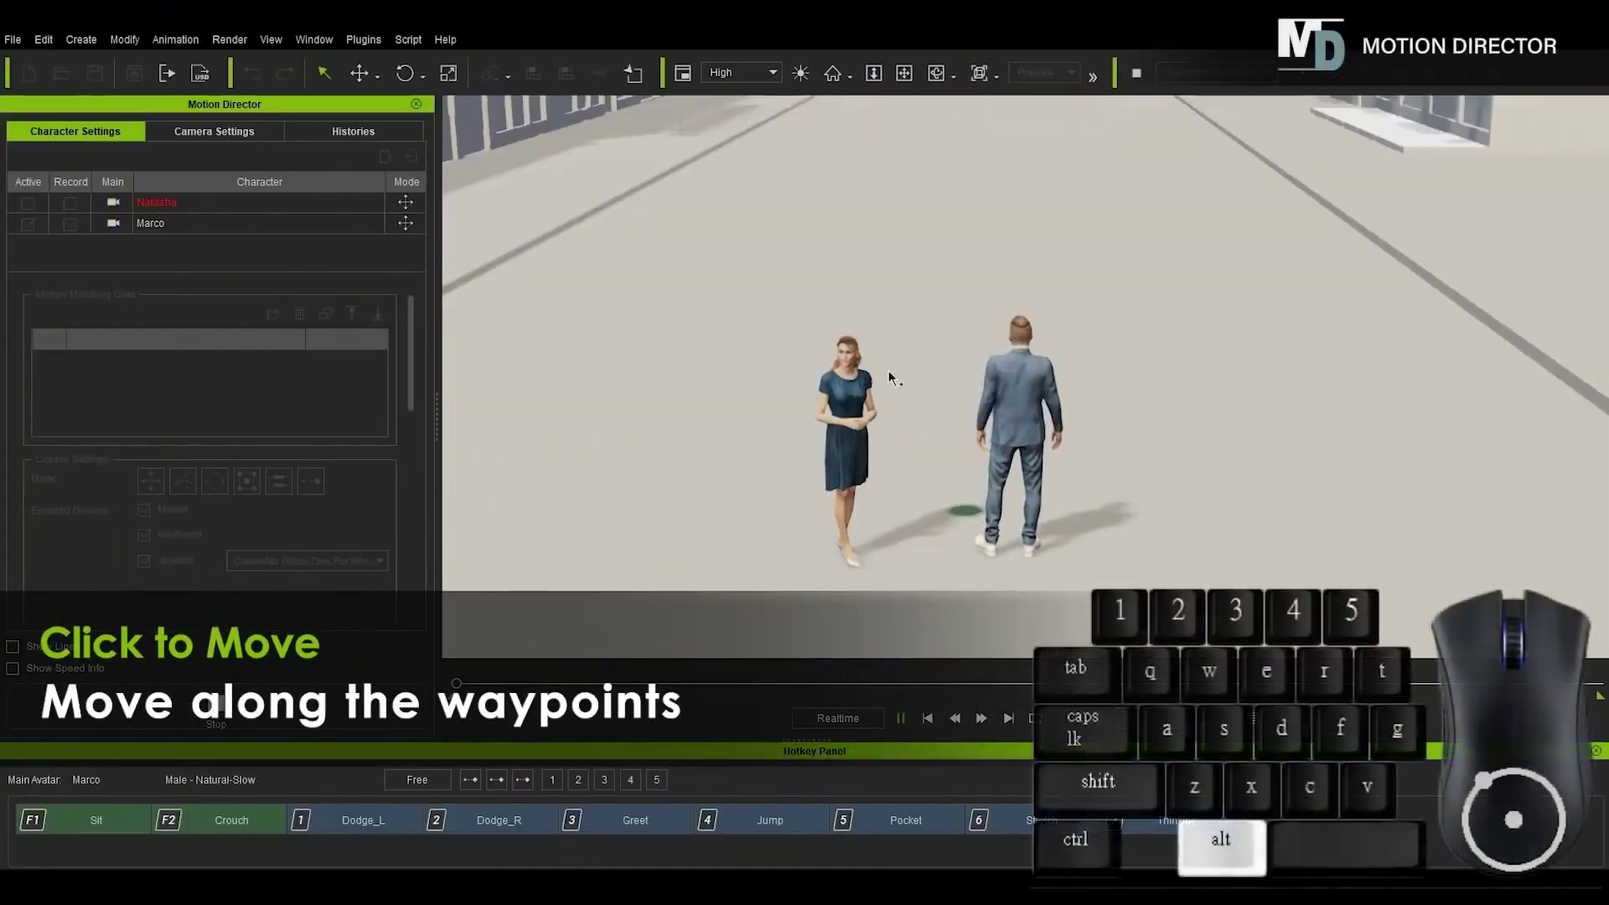
click(944, 269)
Hold Shift so he jogs, and deploy a further waypoint ahead of him
key(shift)
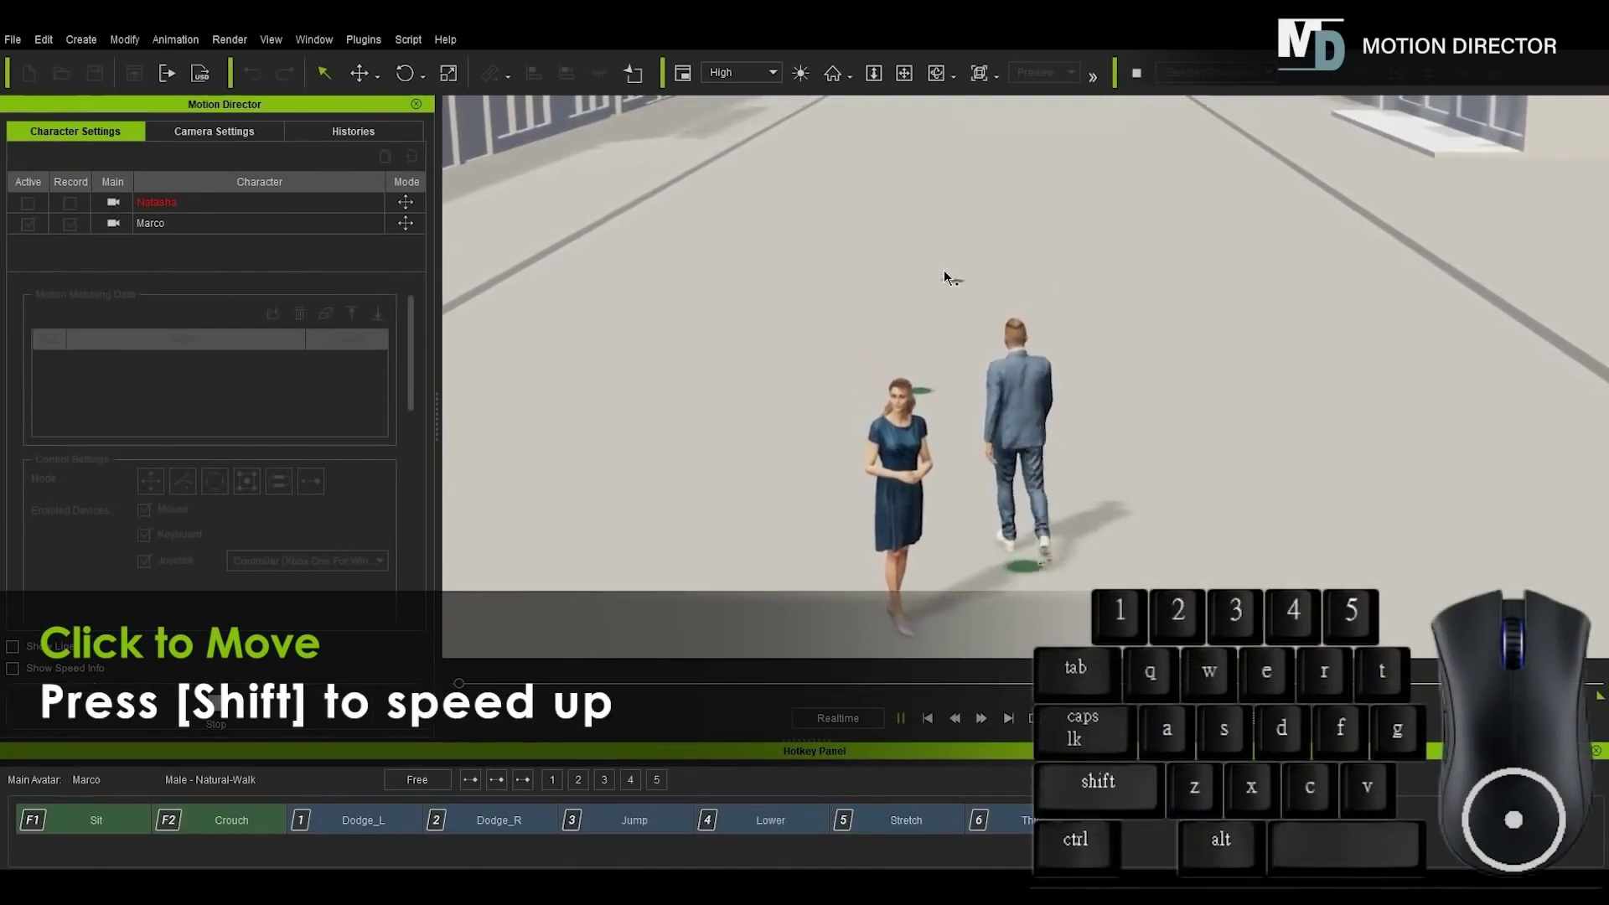
key(shift)
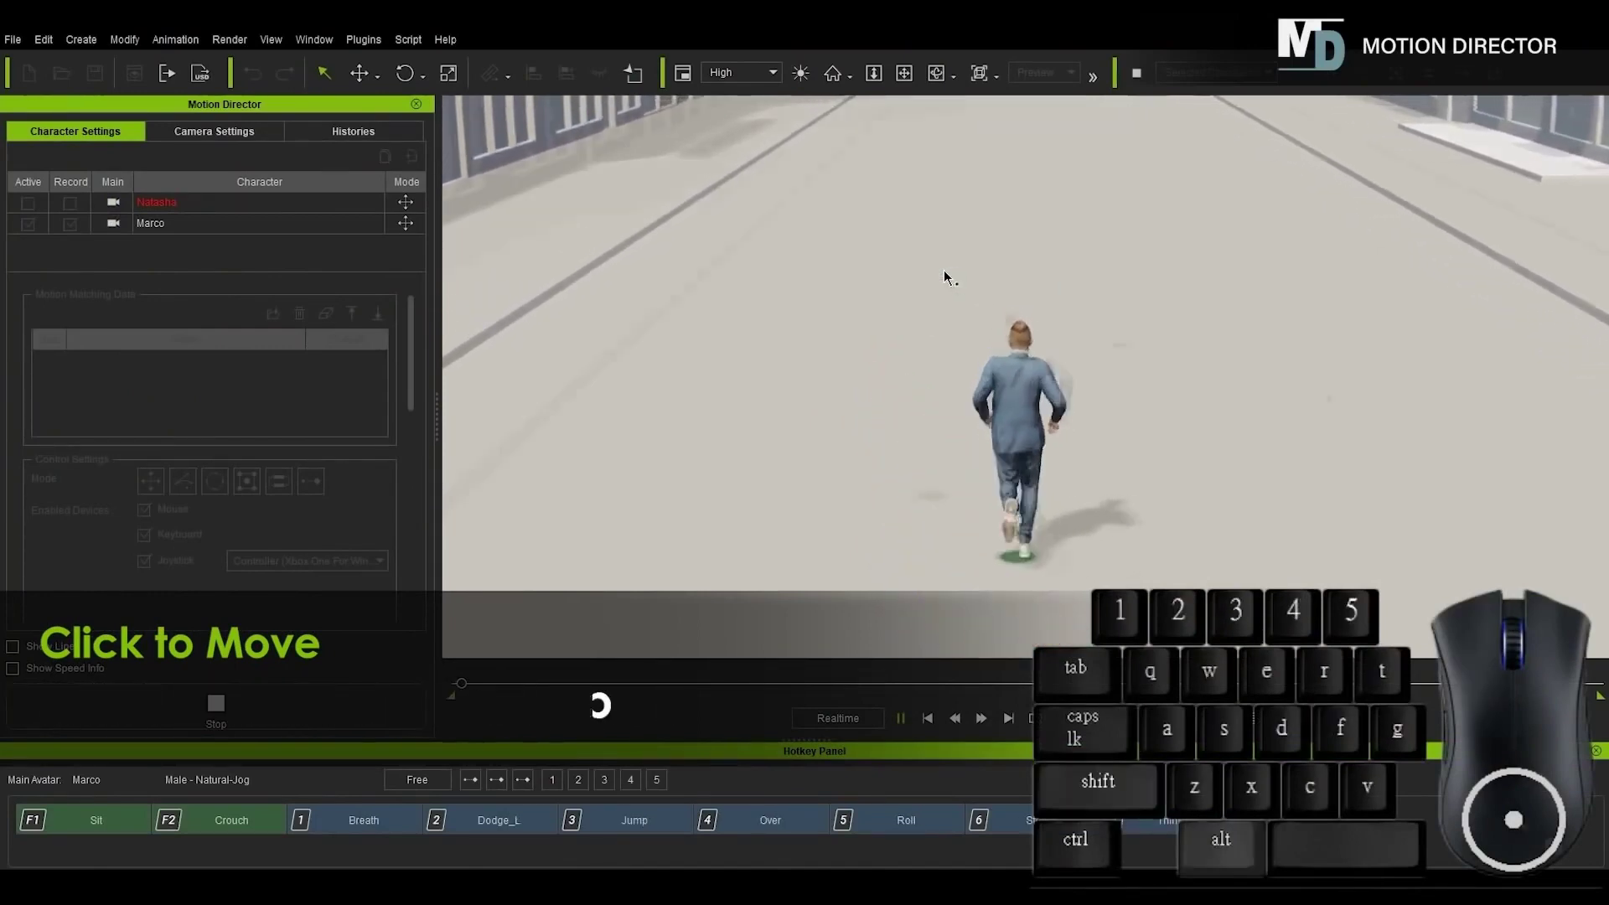
alt+right_click(1475, 435)
key(ctrl)
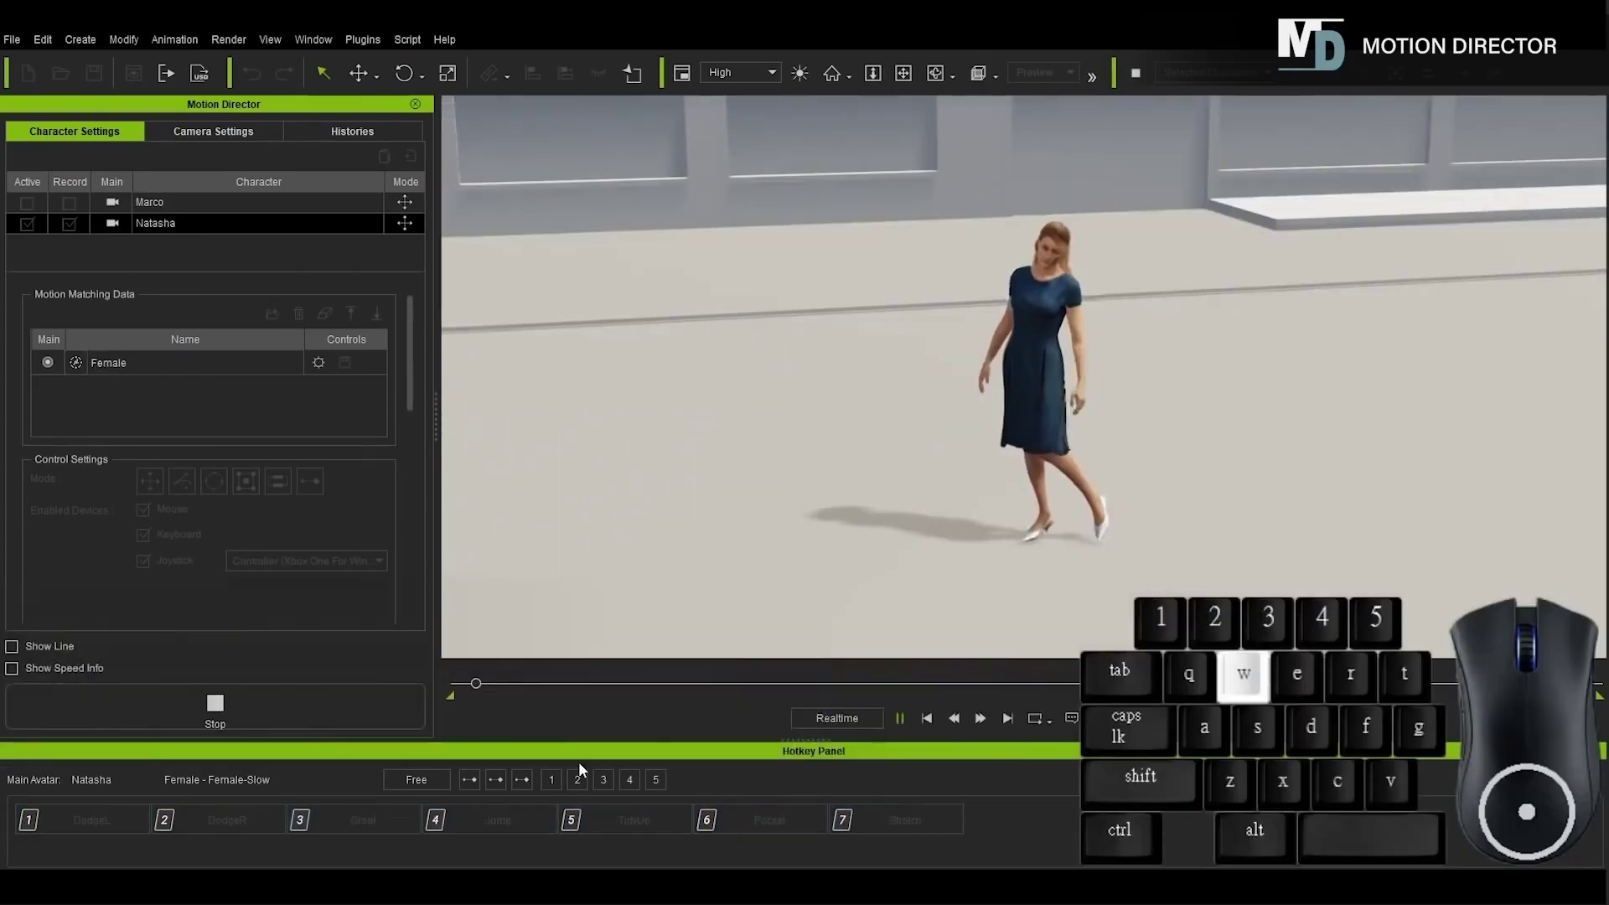
Switch between close rear, low leg, wide and following camera views while steering the woman
click(577, 779)
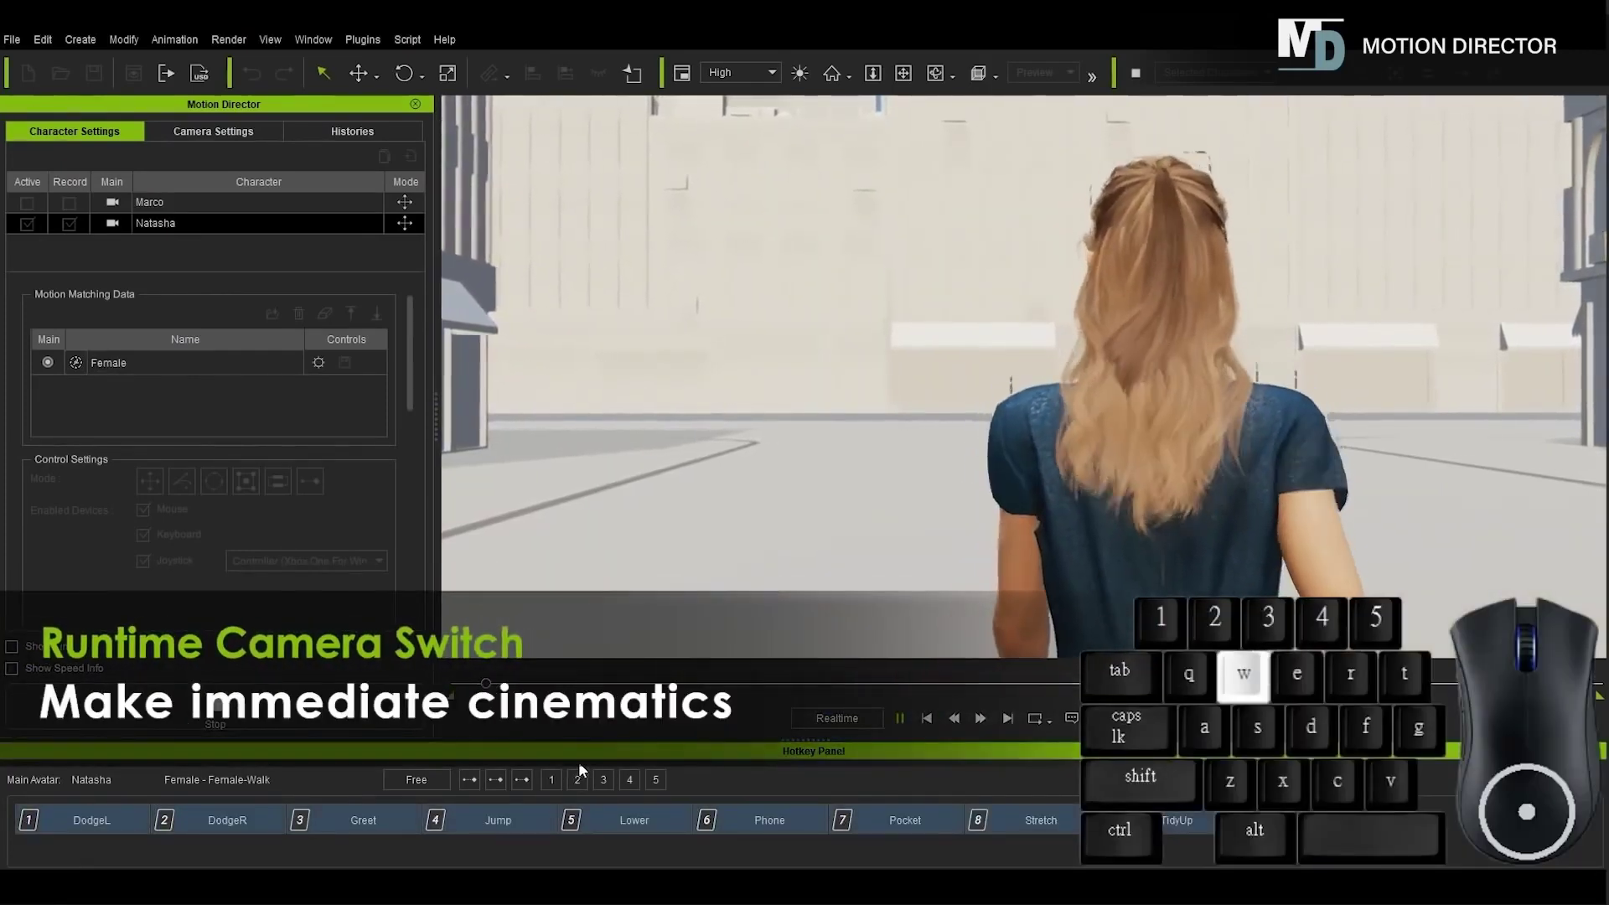
click(629, 778)
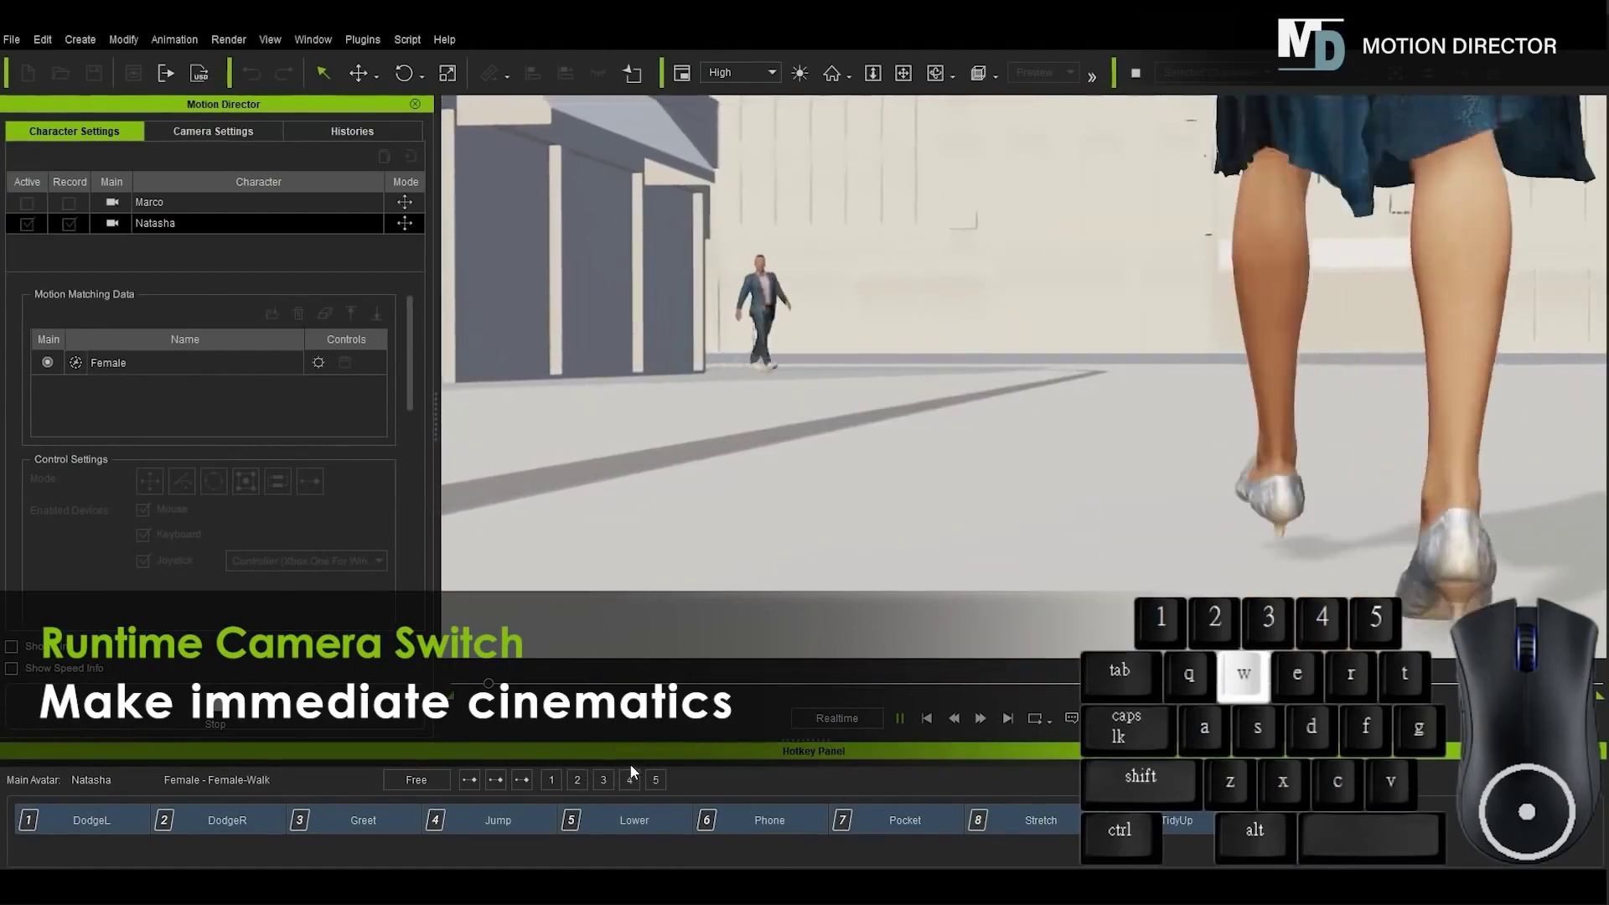
click(656, 779)
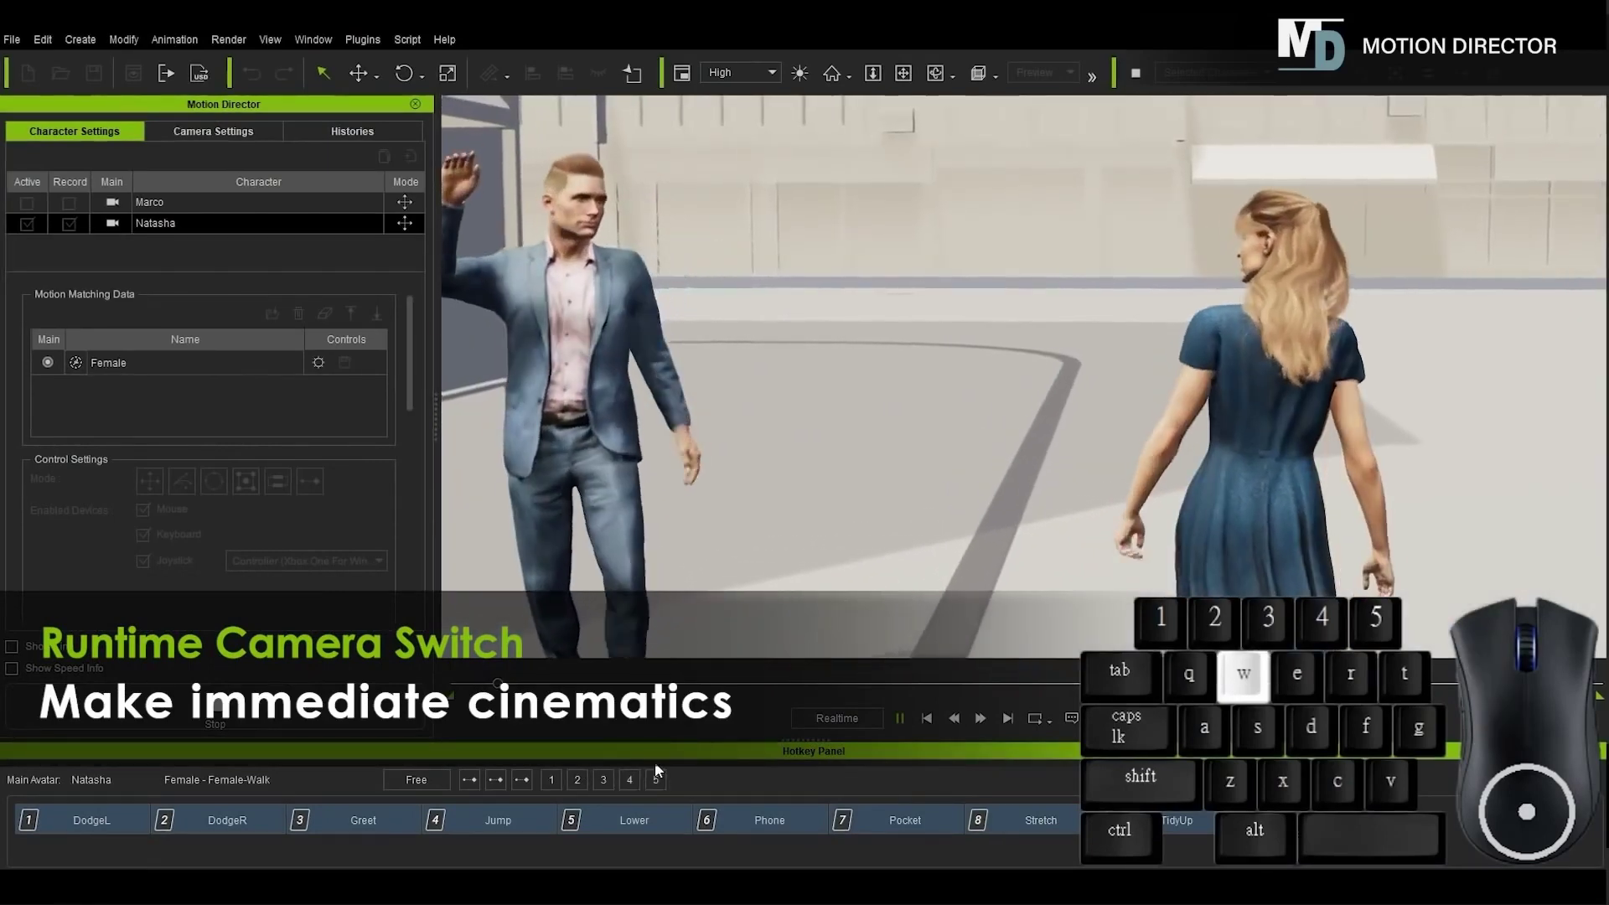
click(551, 779)
key(d)
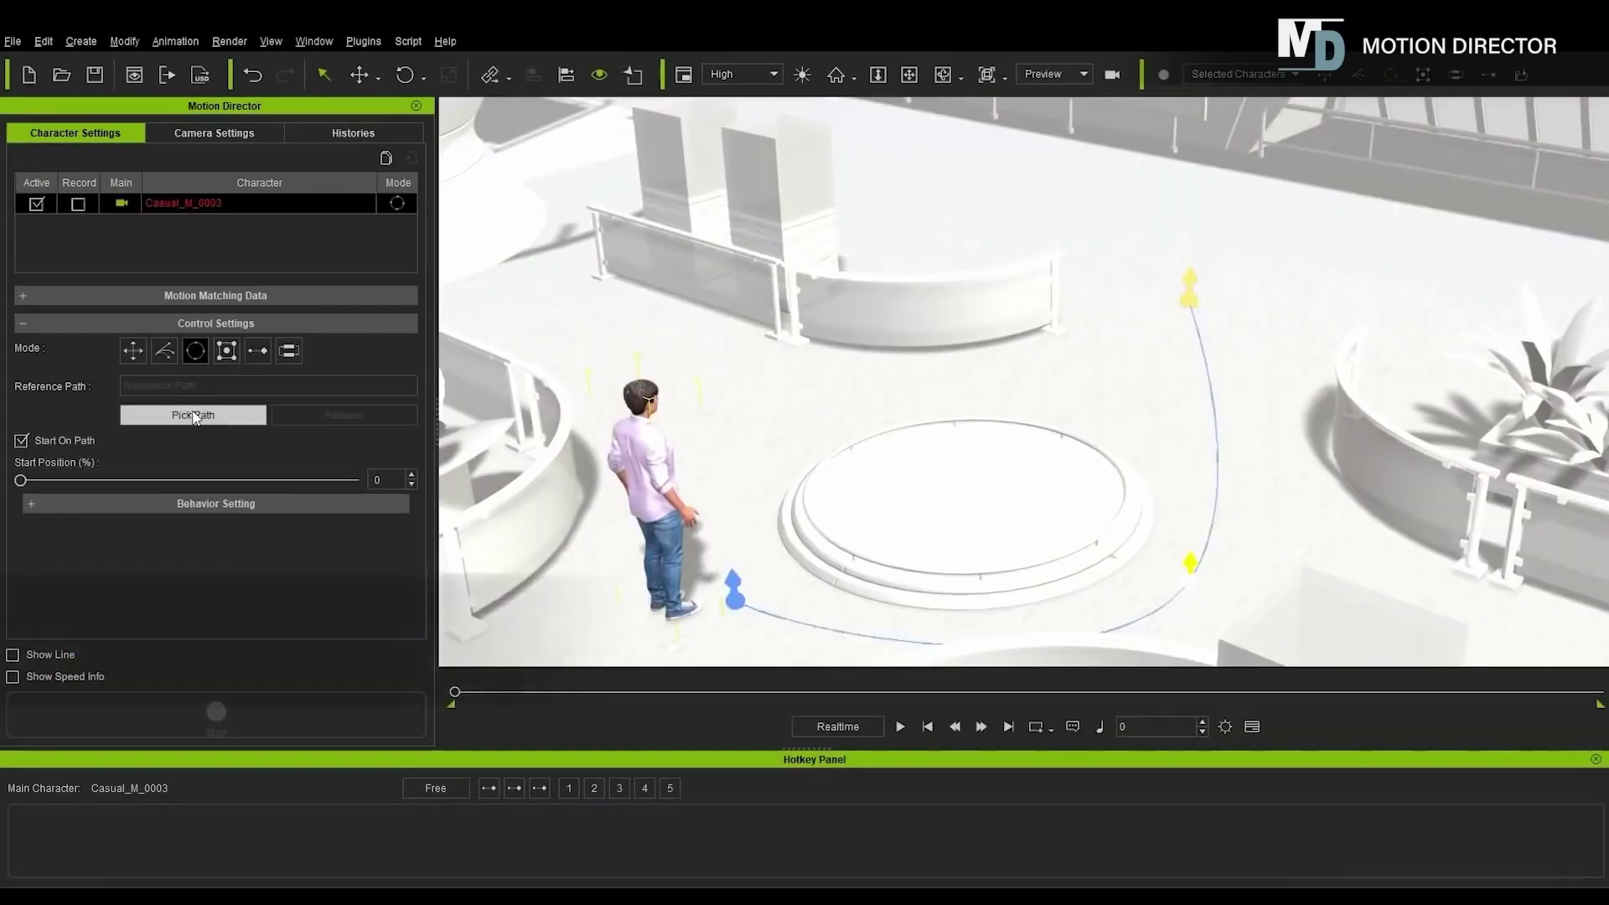
Start the man walking the loop path, drag one loop point to reshape it, and replay
click(226, 731)
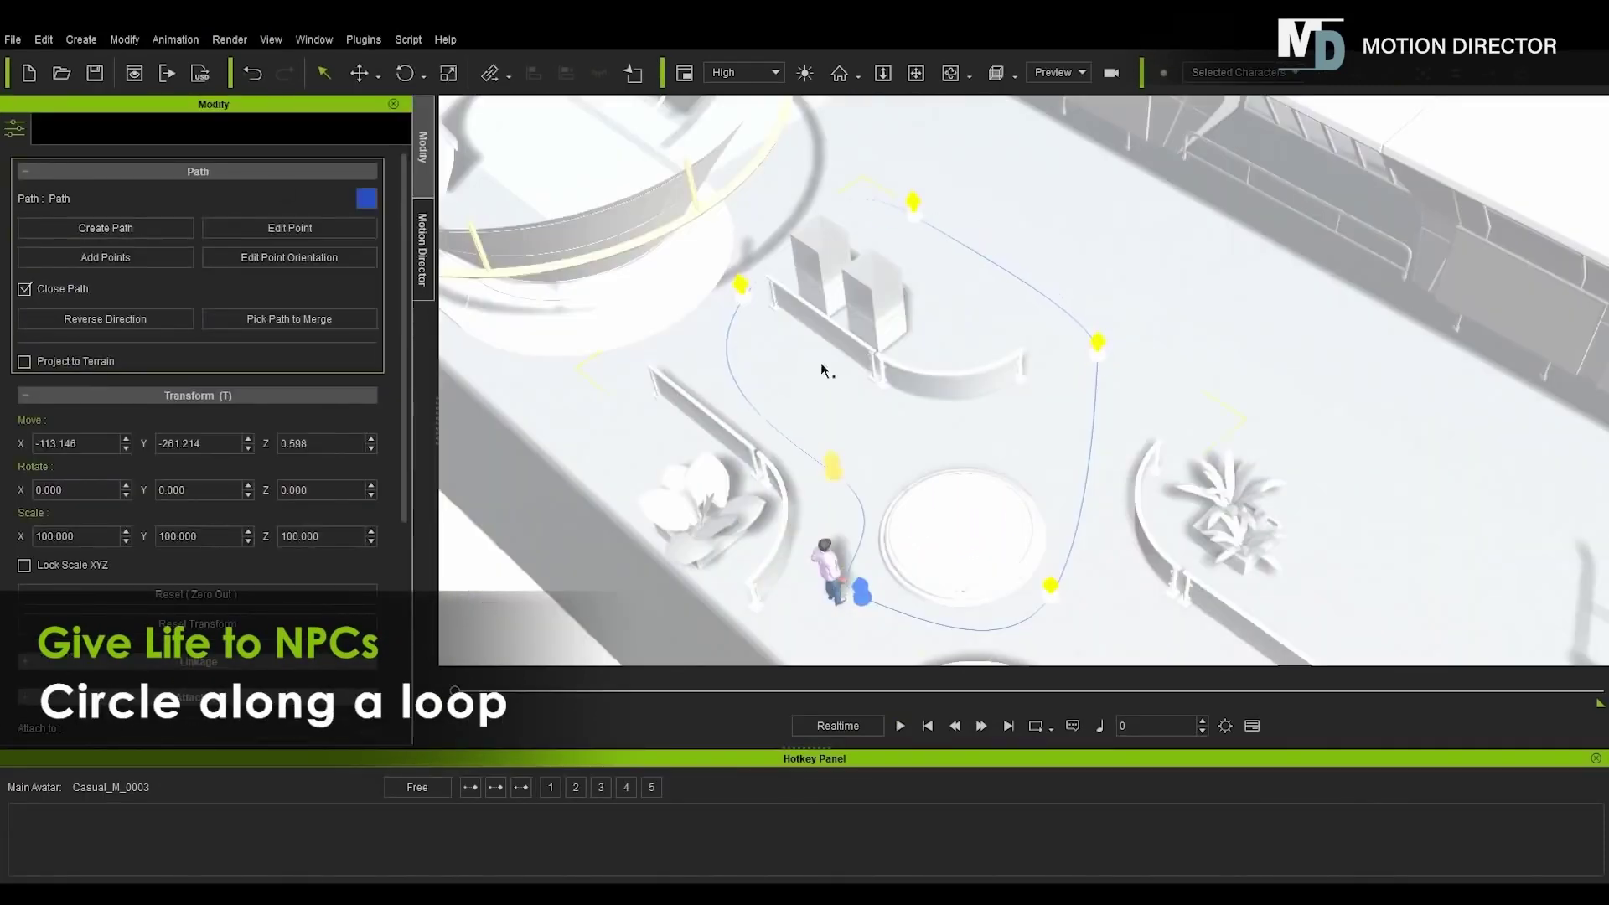
drag(913, 533, 806, 470)
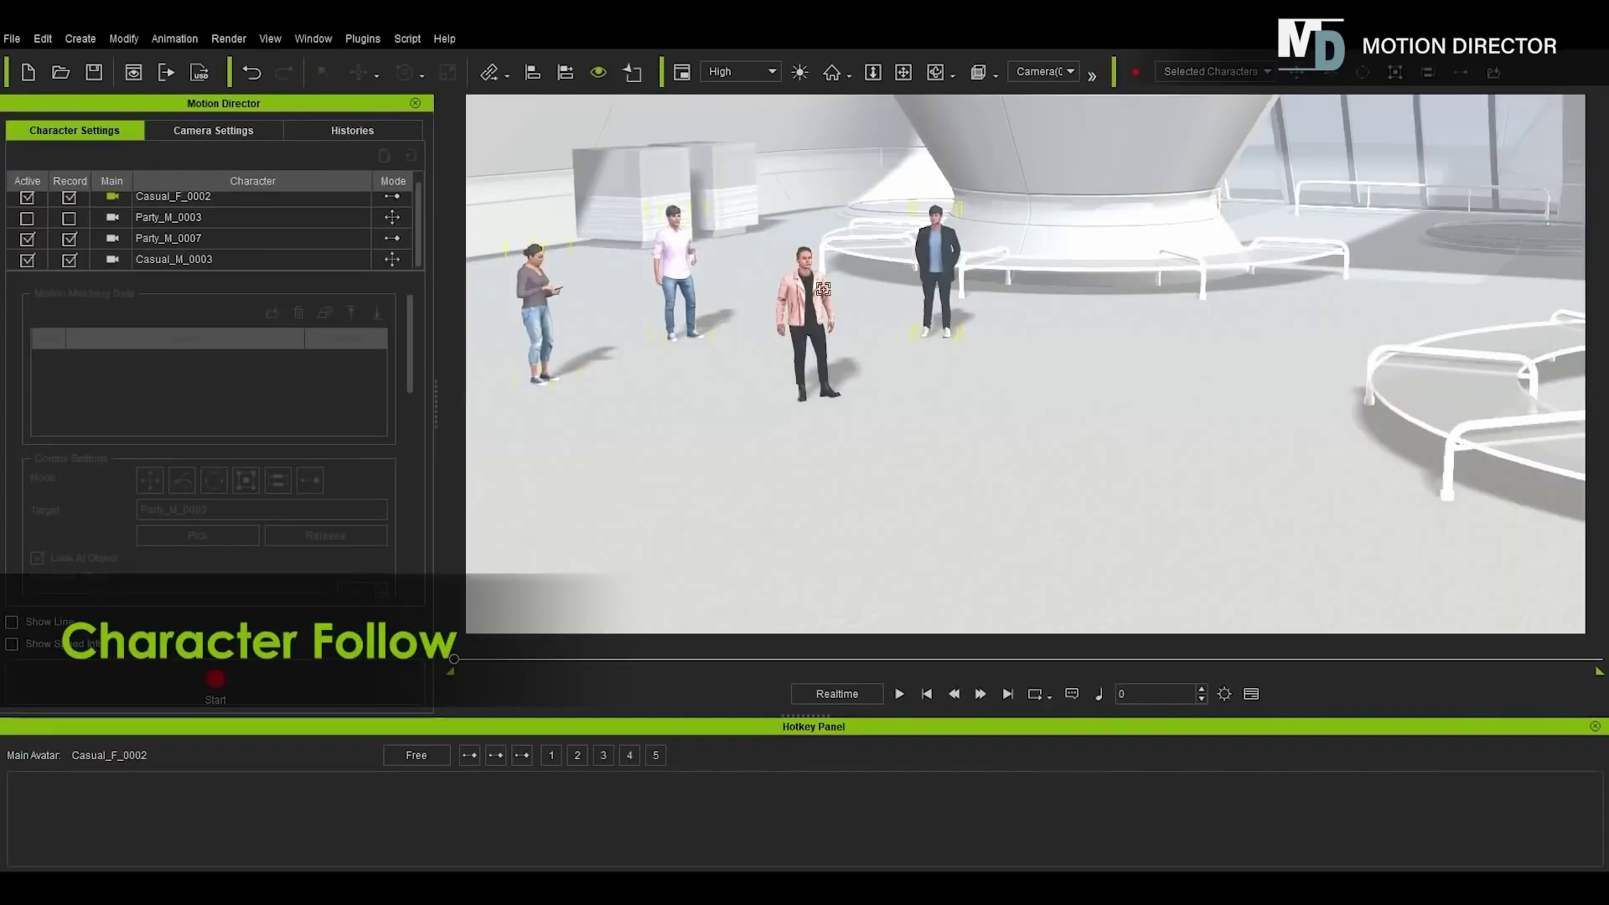
click(338, 683)
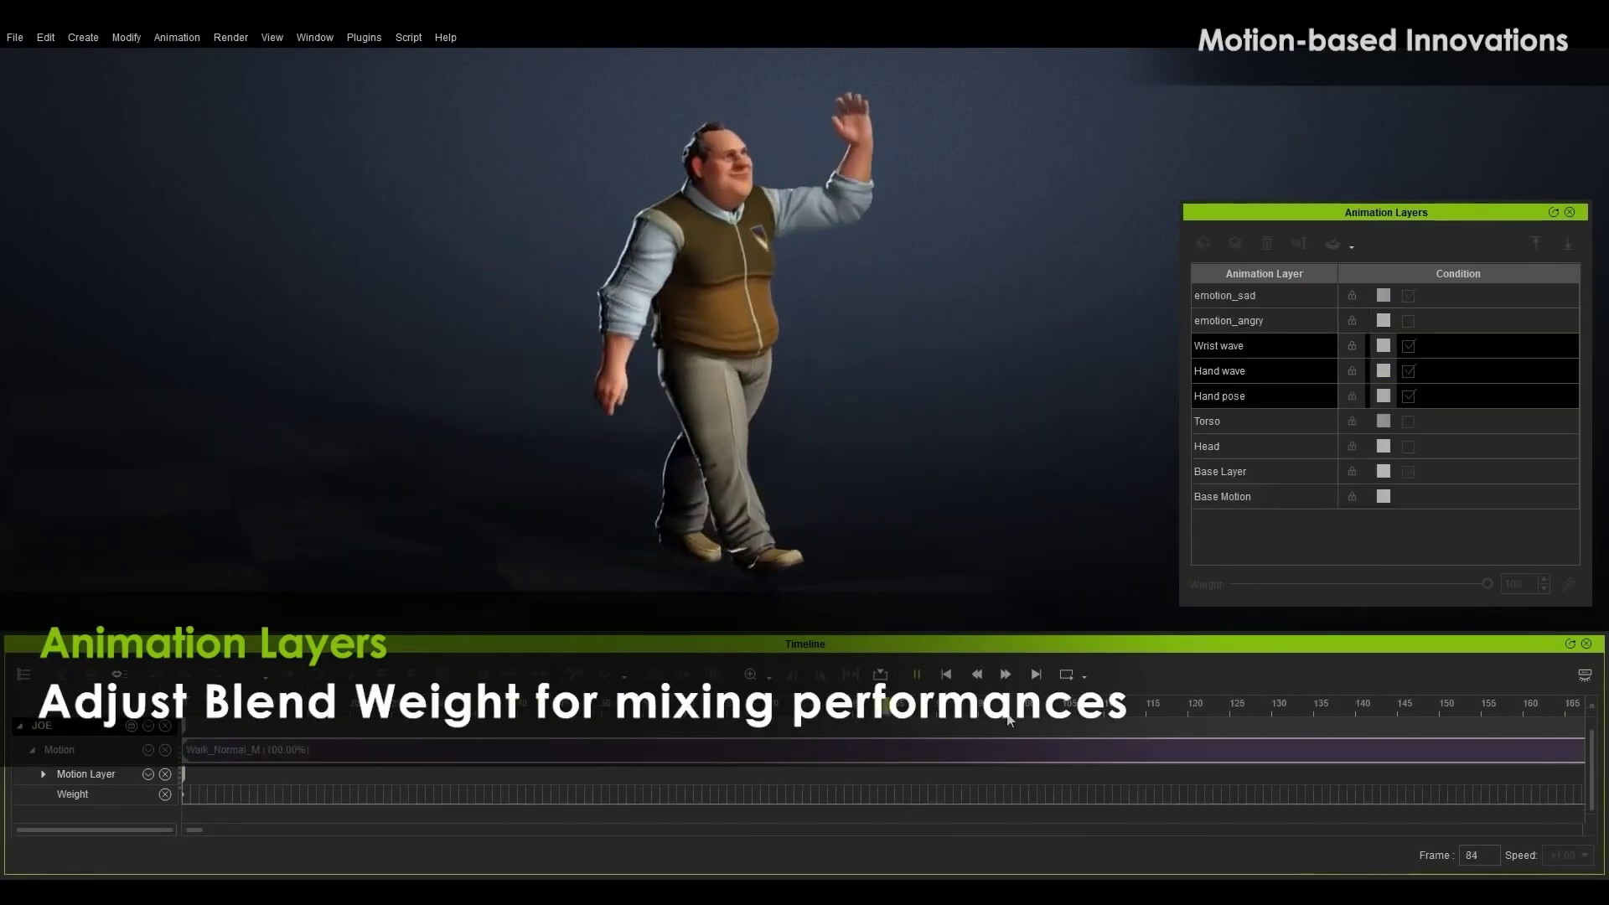
Lower the layer blend weight to about 78, play the walk, and enable emotion_sad
drag(1488, 584, 1426, 590)
key(space)
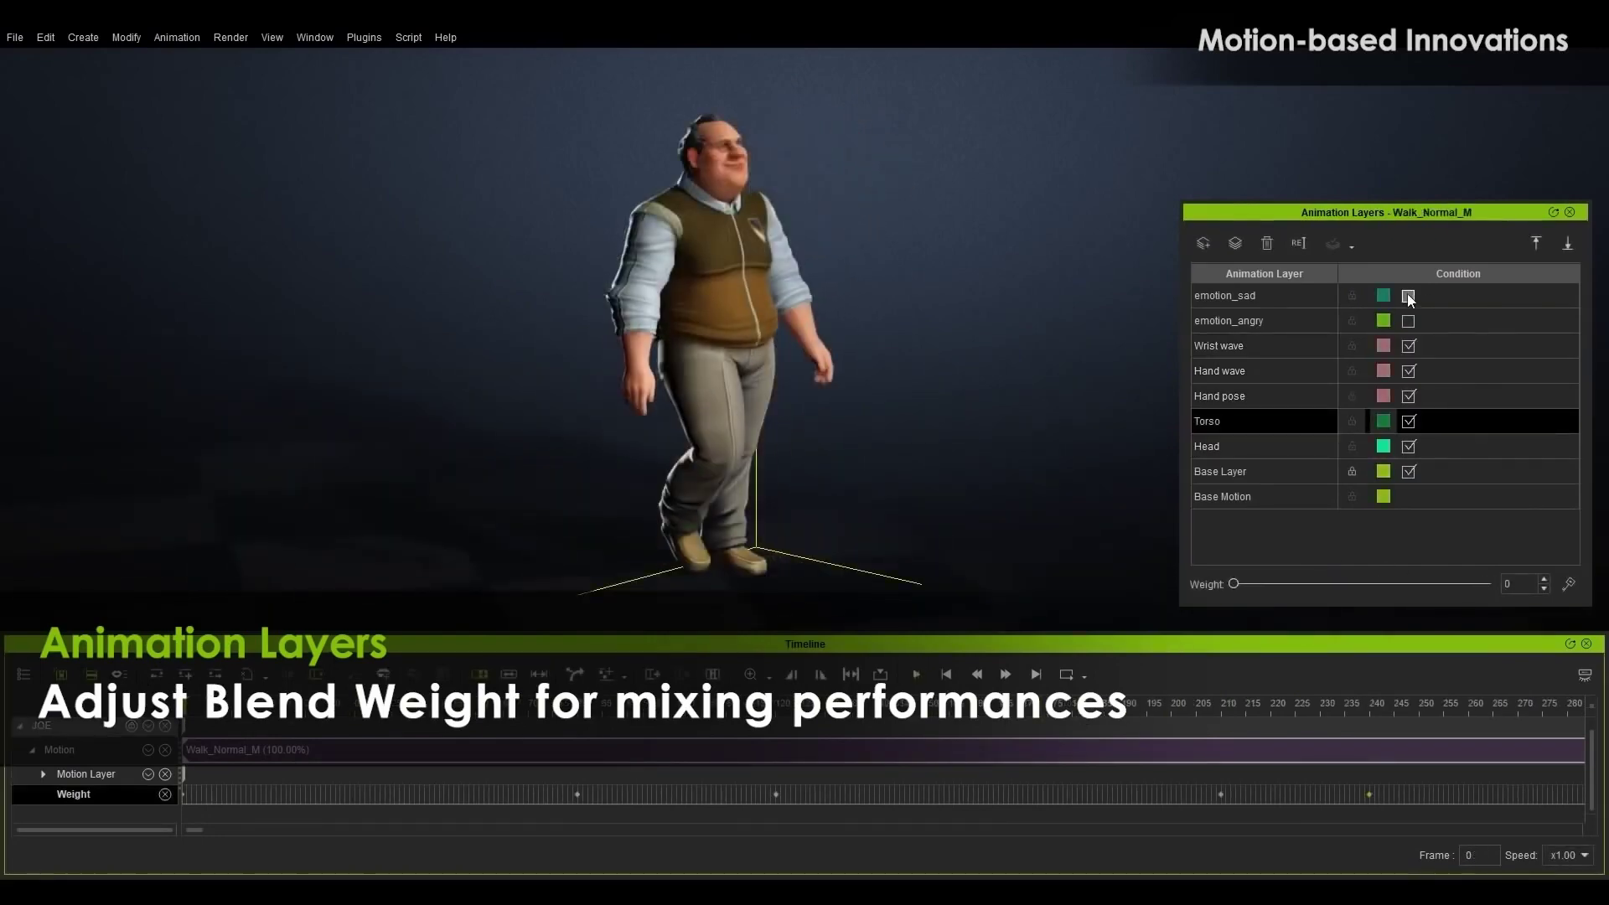
click(1408, 296)
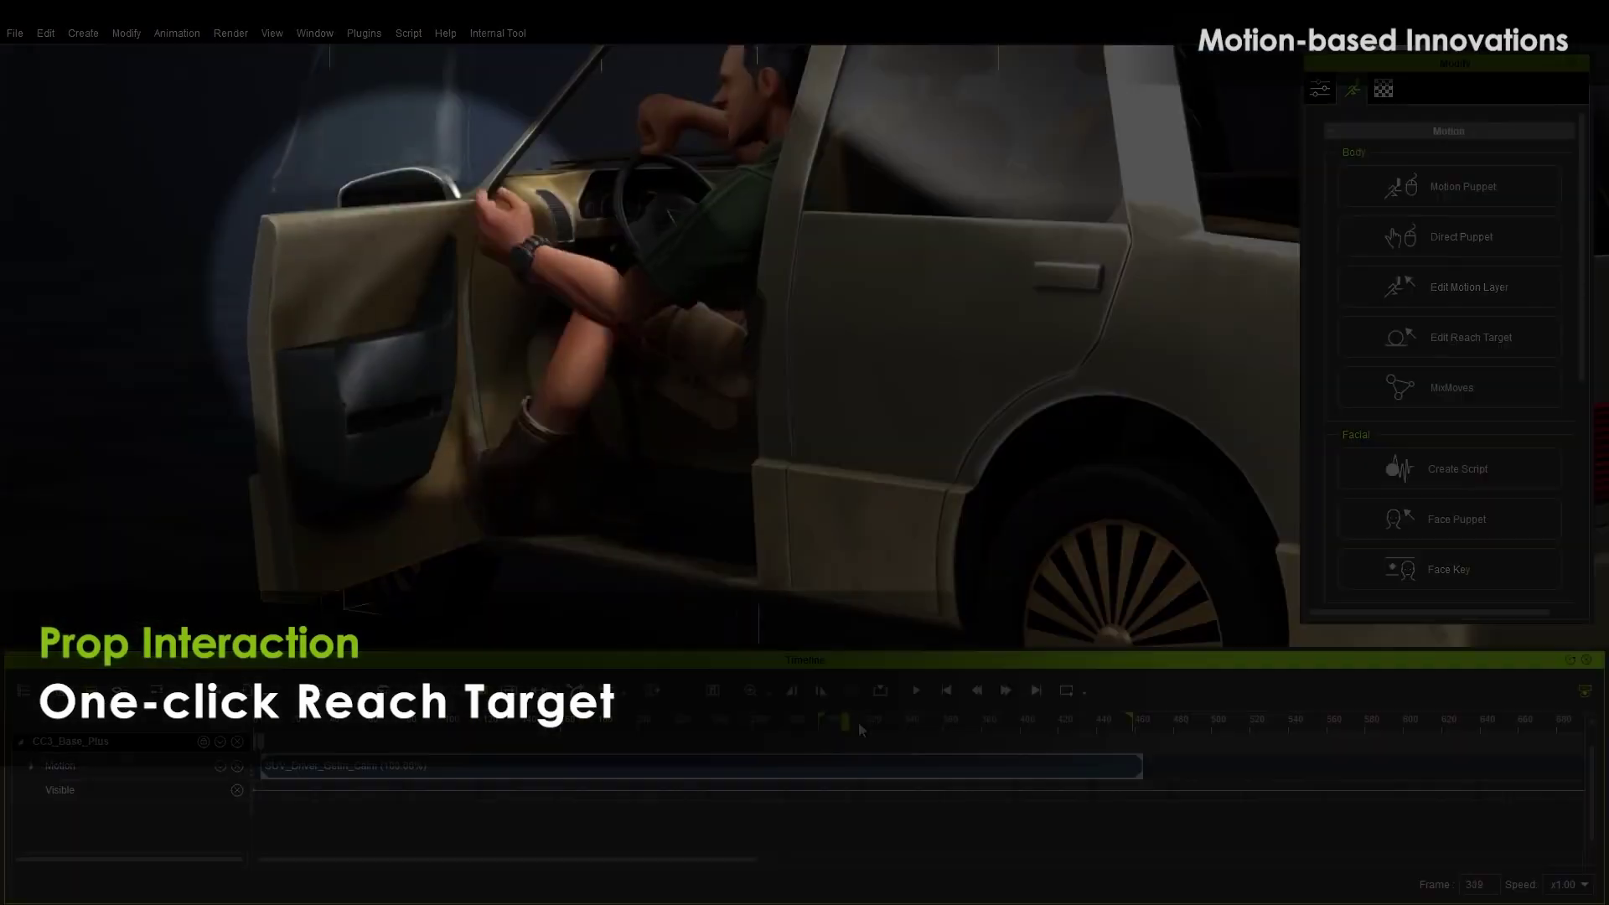
Step back to frame 316, play the car-door reach, and set her thigh as the hand's reach target
drag(873, 727, 859, 727)
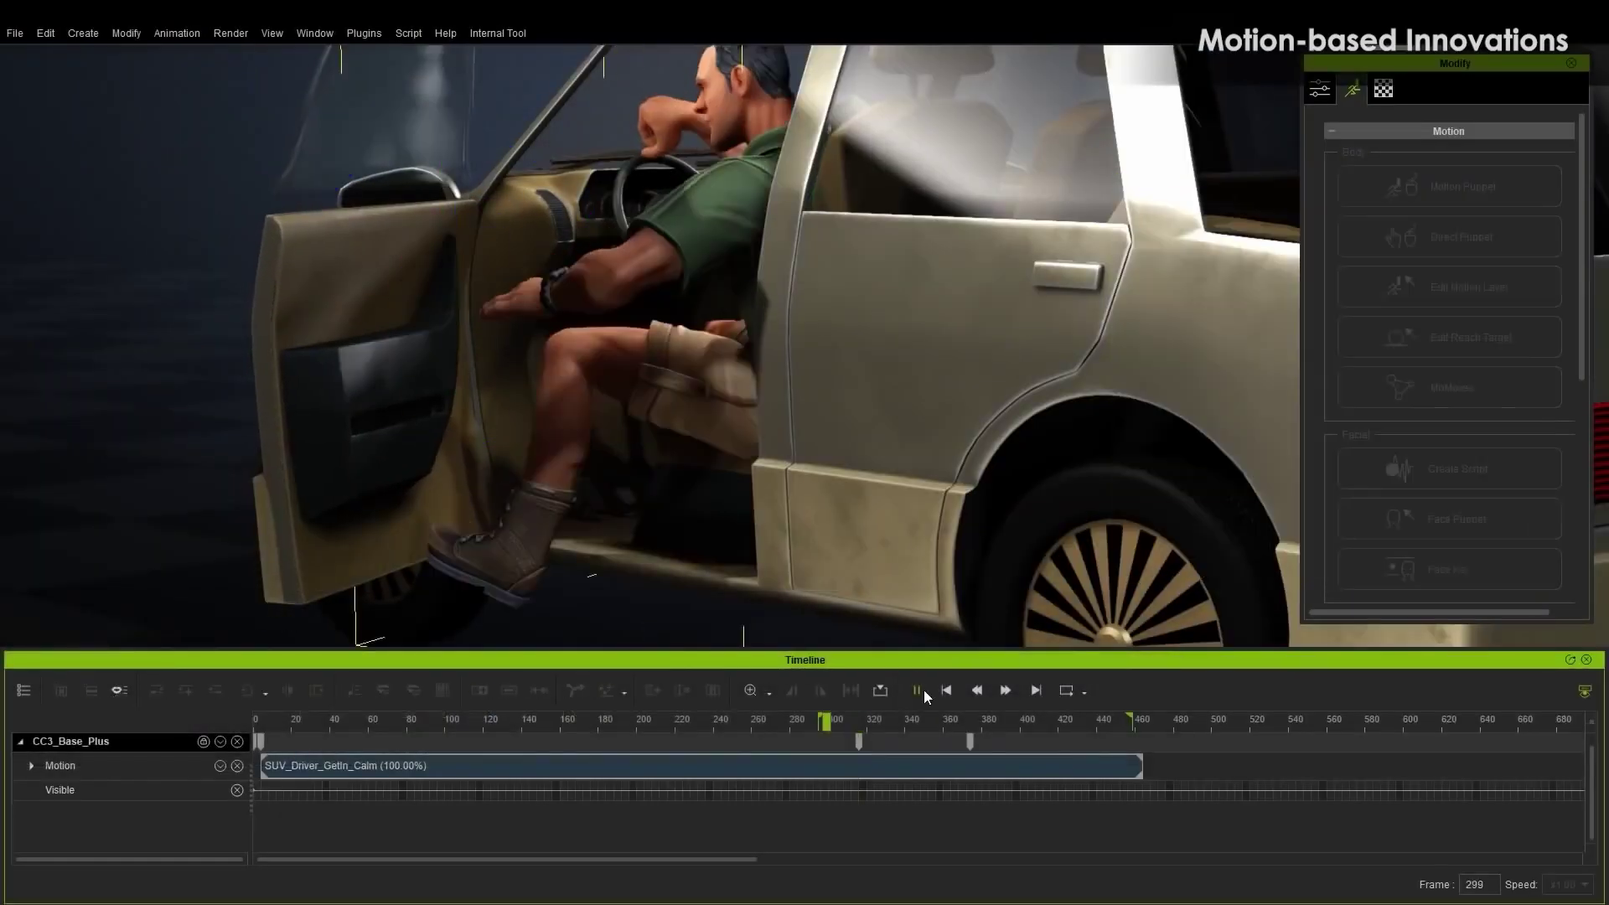
click(917, 691)
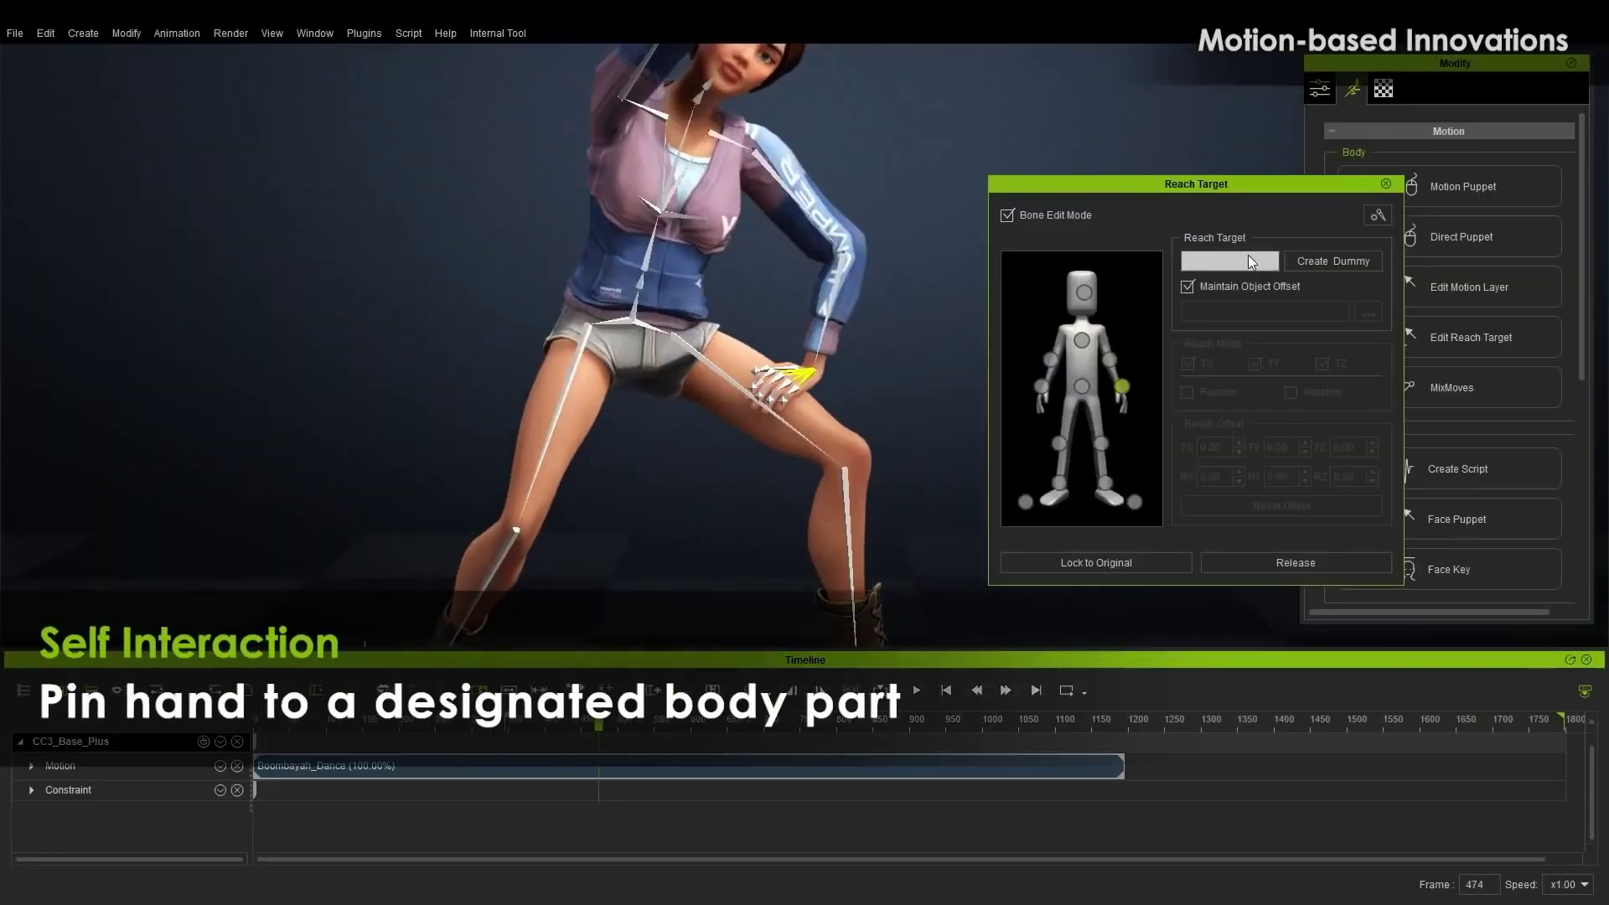
click(705, 364)
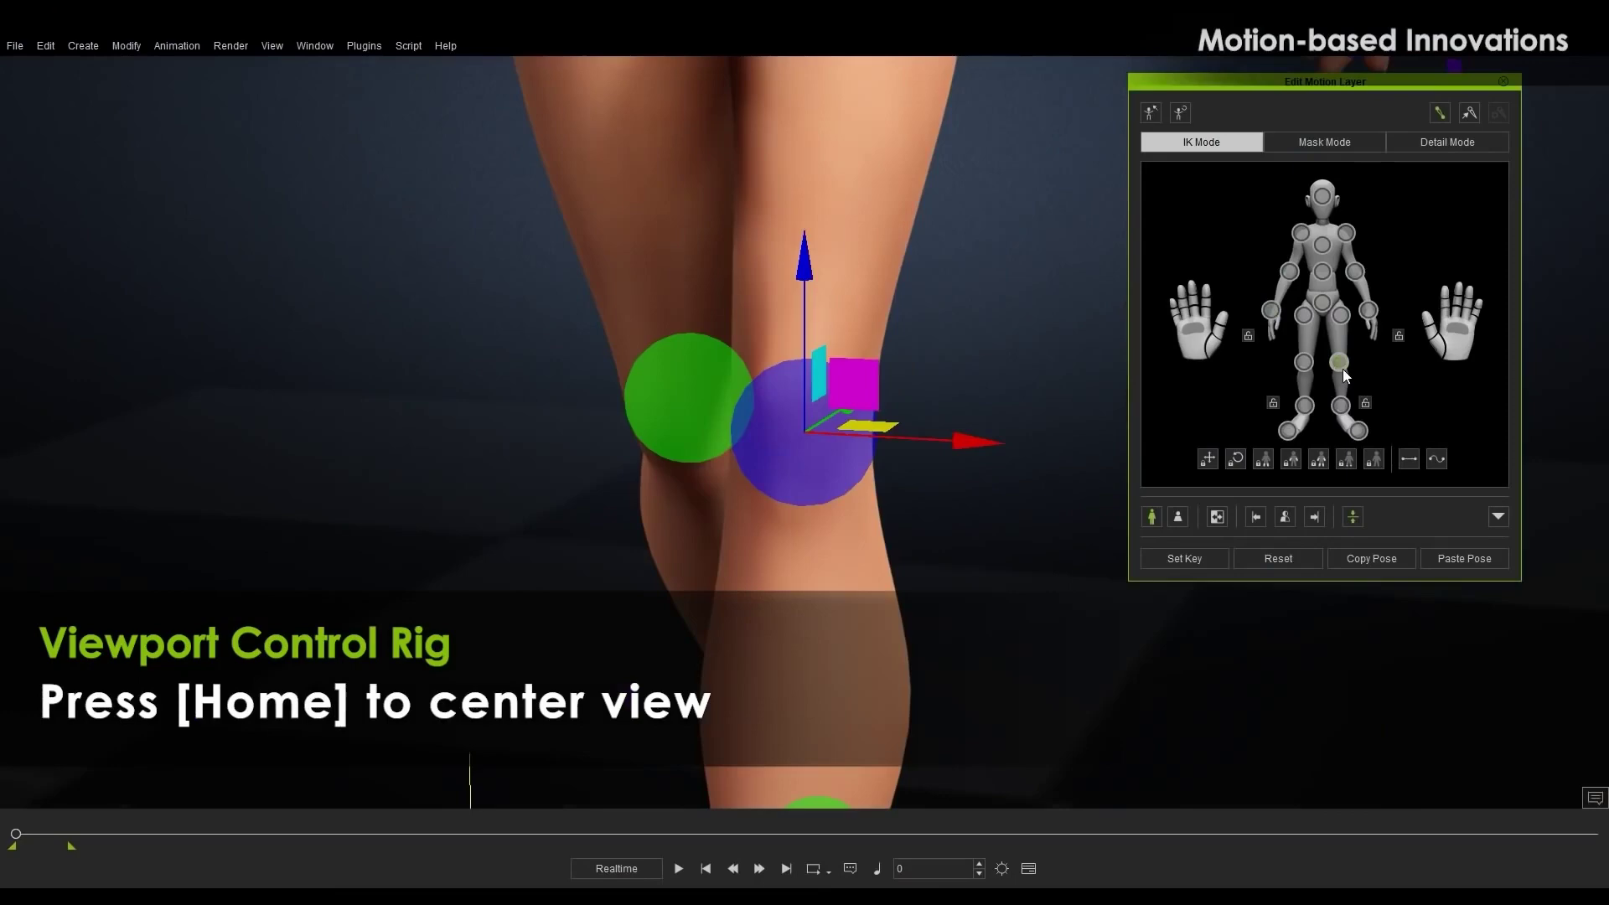
Pick and centre the foot effector, switch the control to rotation, and return to frame one
click(1340, 405)
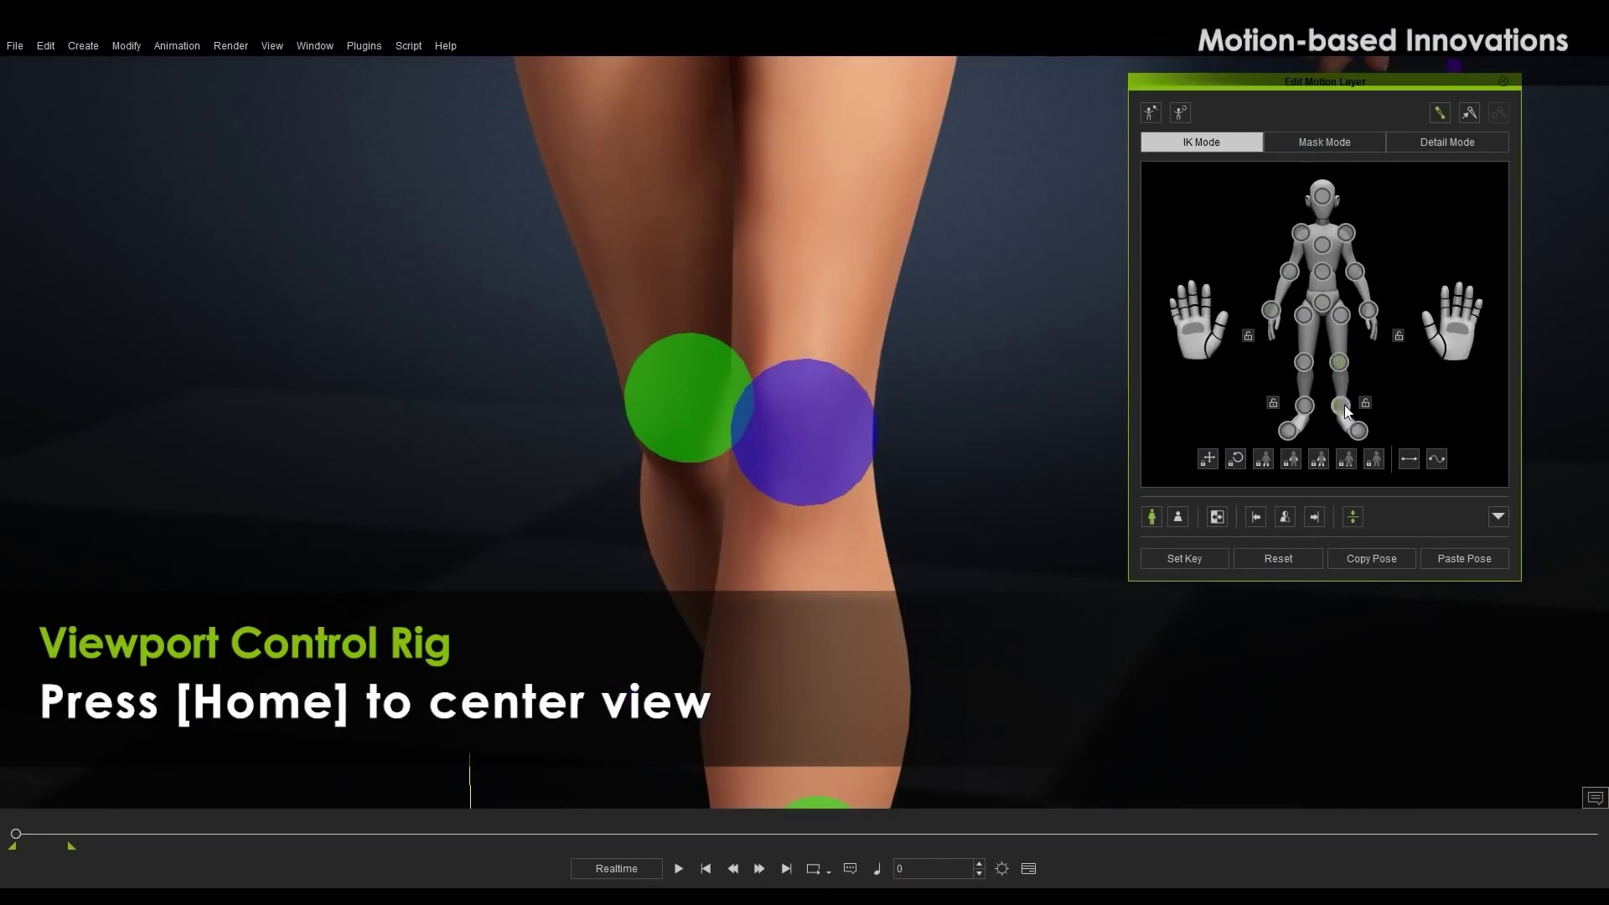
key(Home)
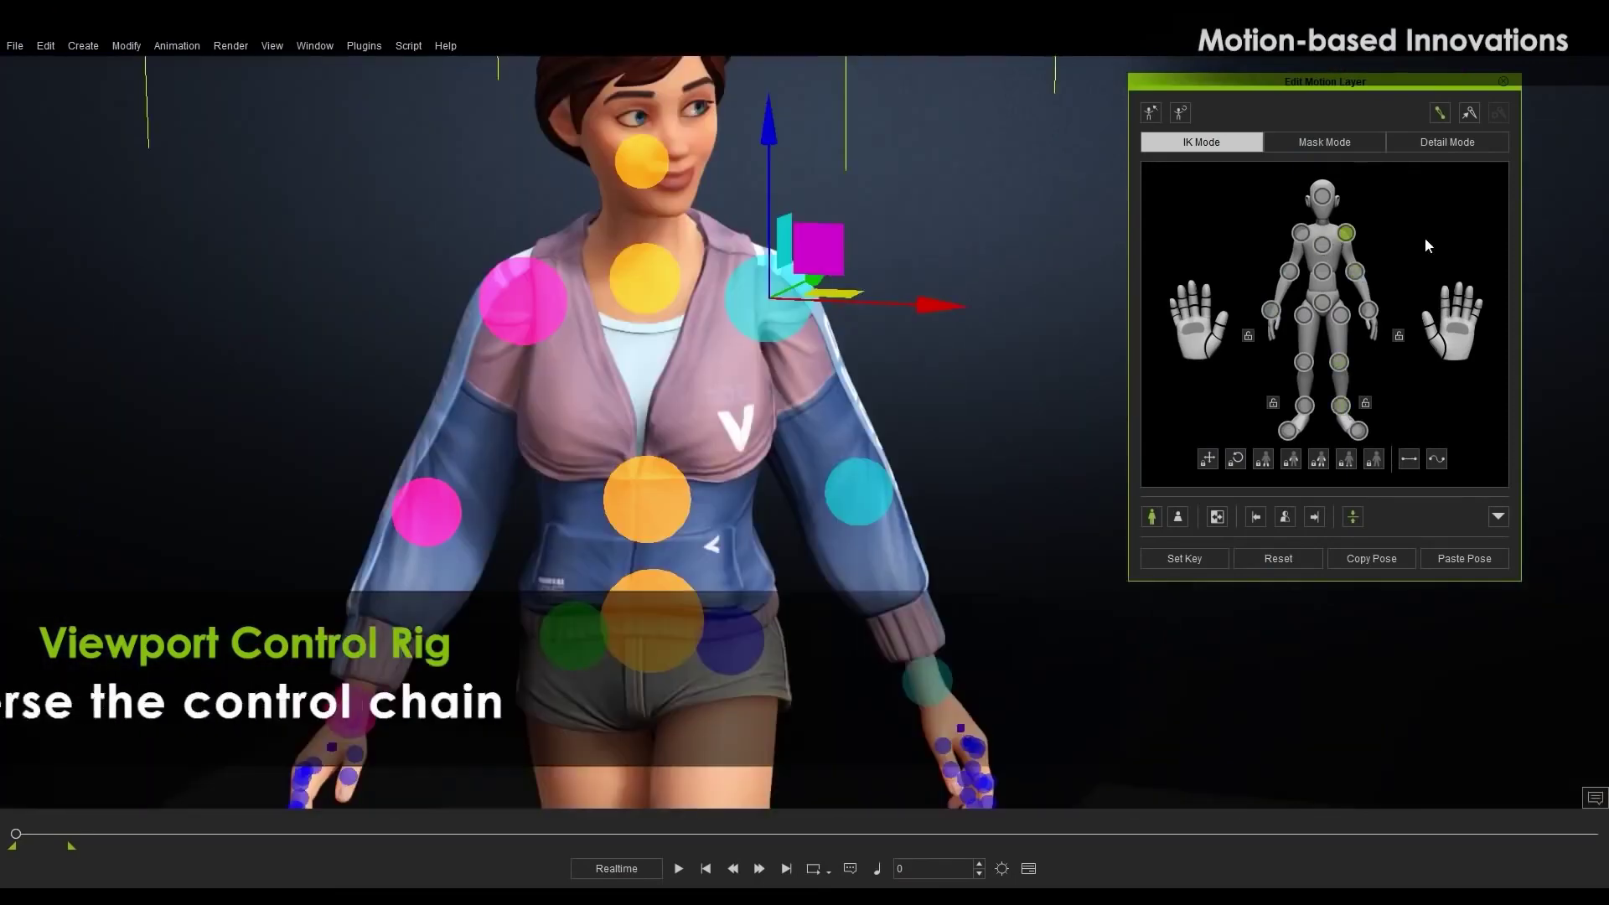
key(e)
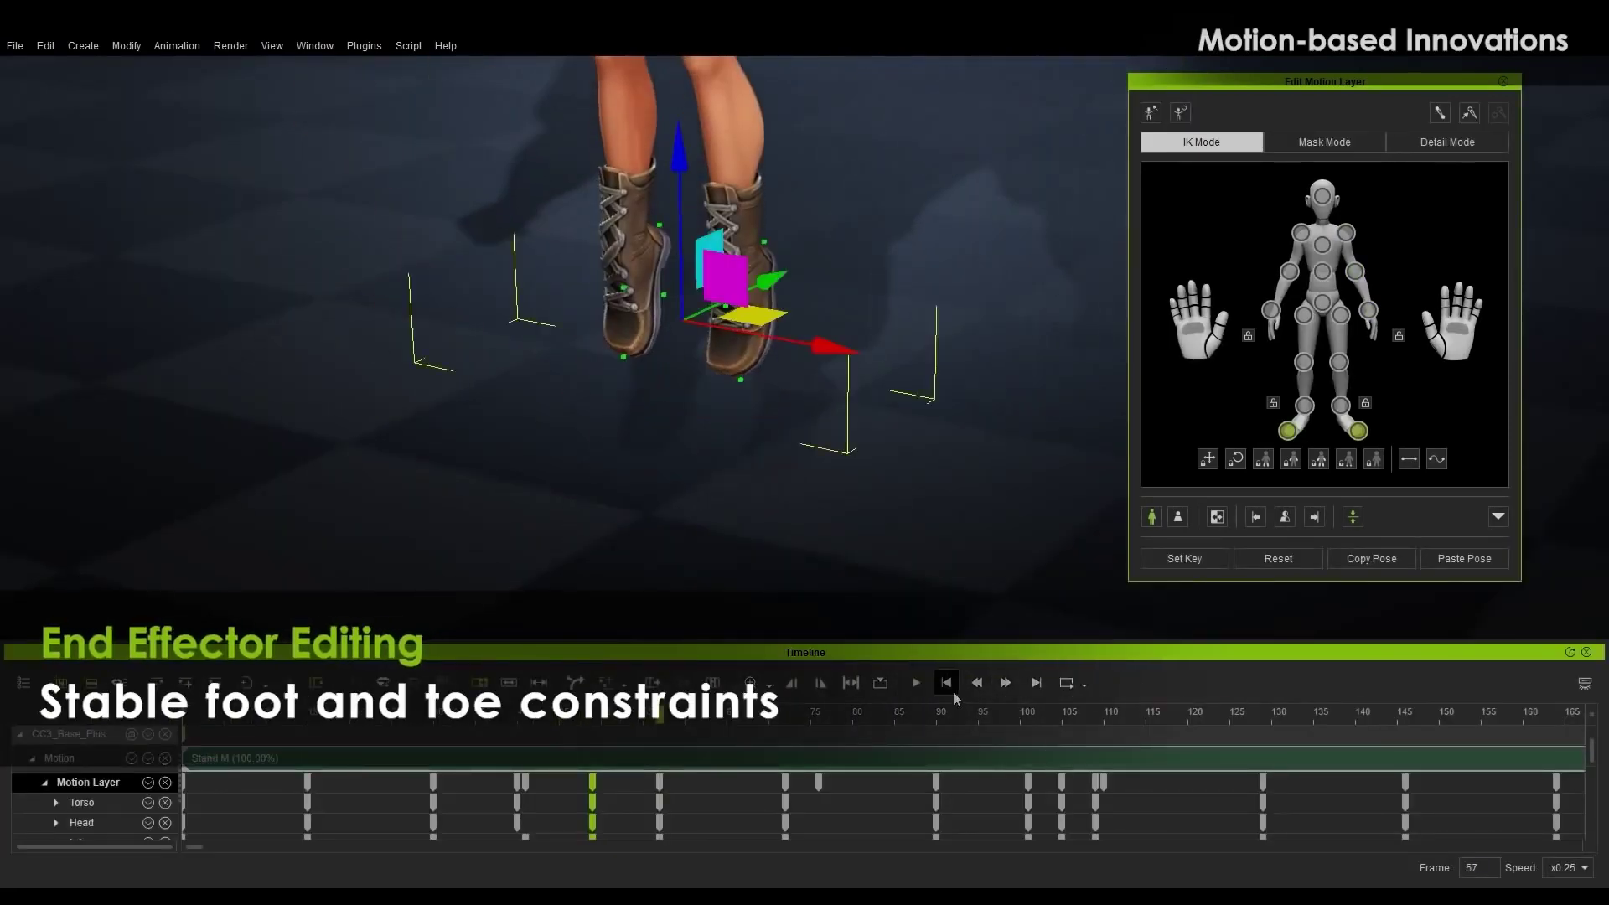
click(949, 685)
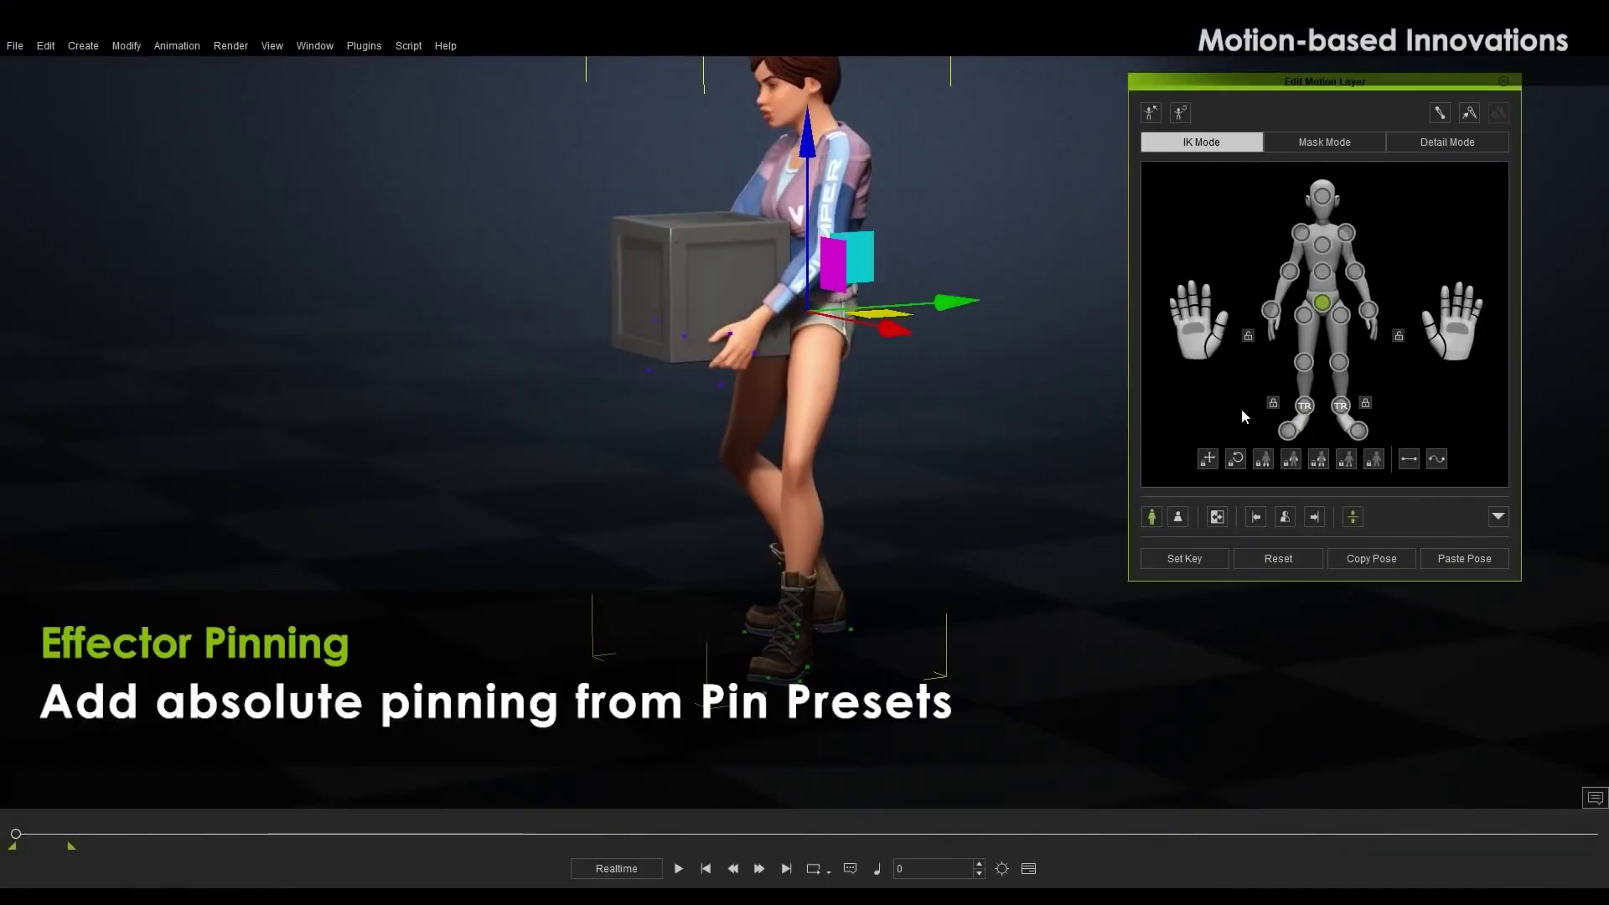
Lower the hips into a squat with feet pinned, then rotate the body around the hip
drag(864, 260, 828, 276)
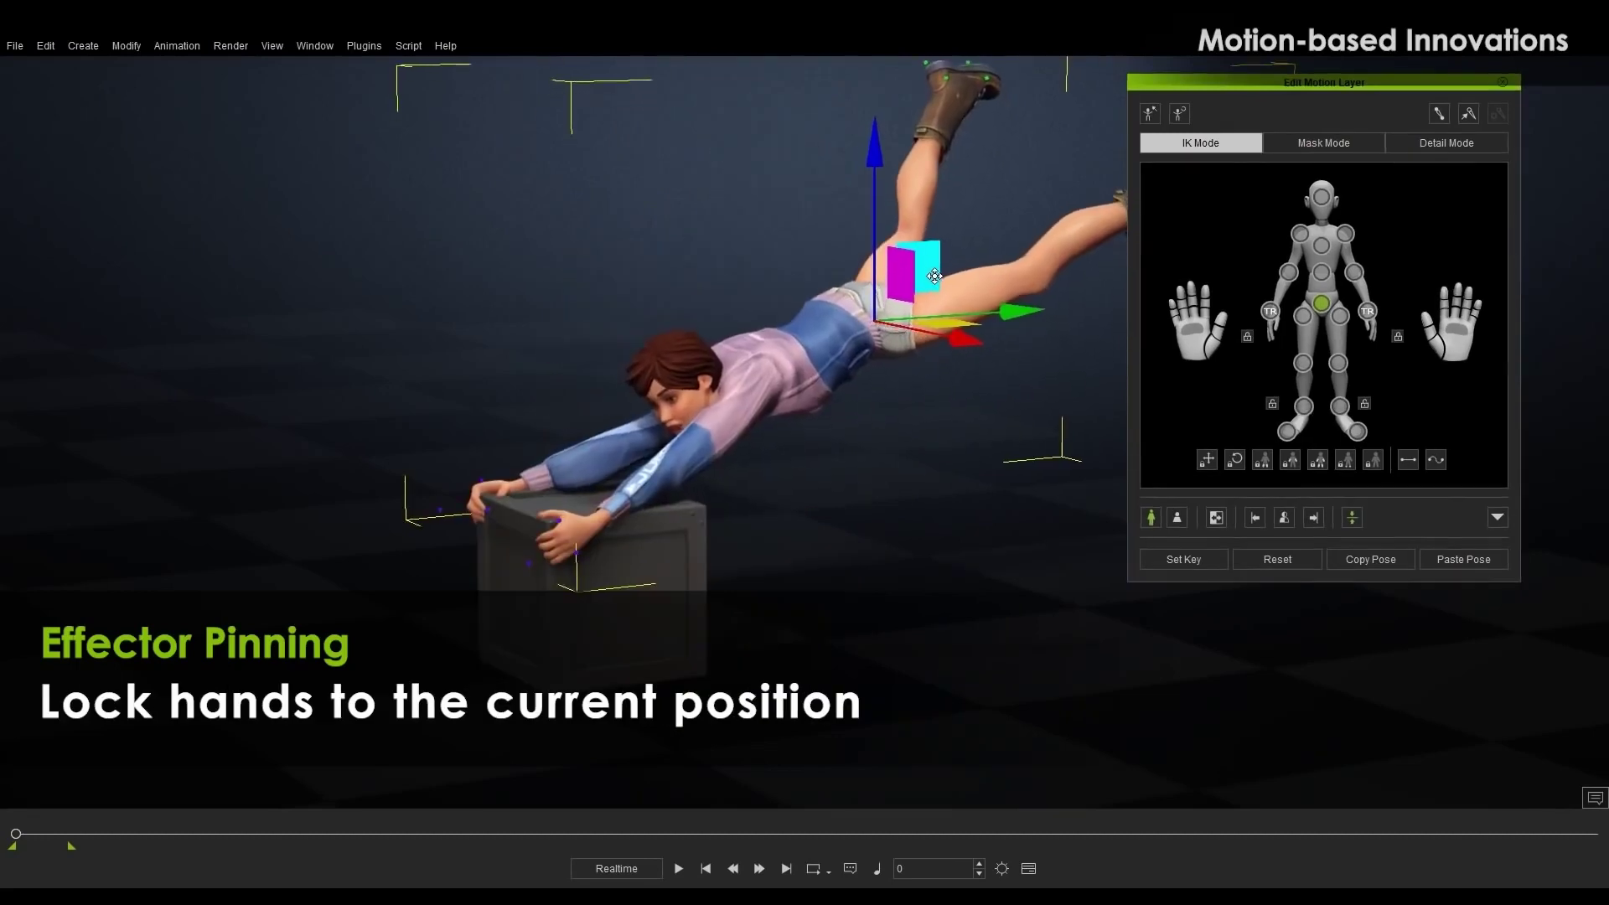
key(e)
drag(826, 252, 822, 255)
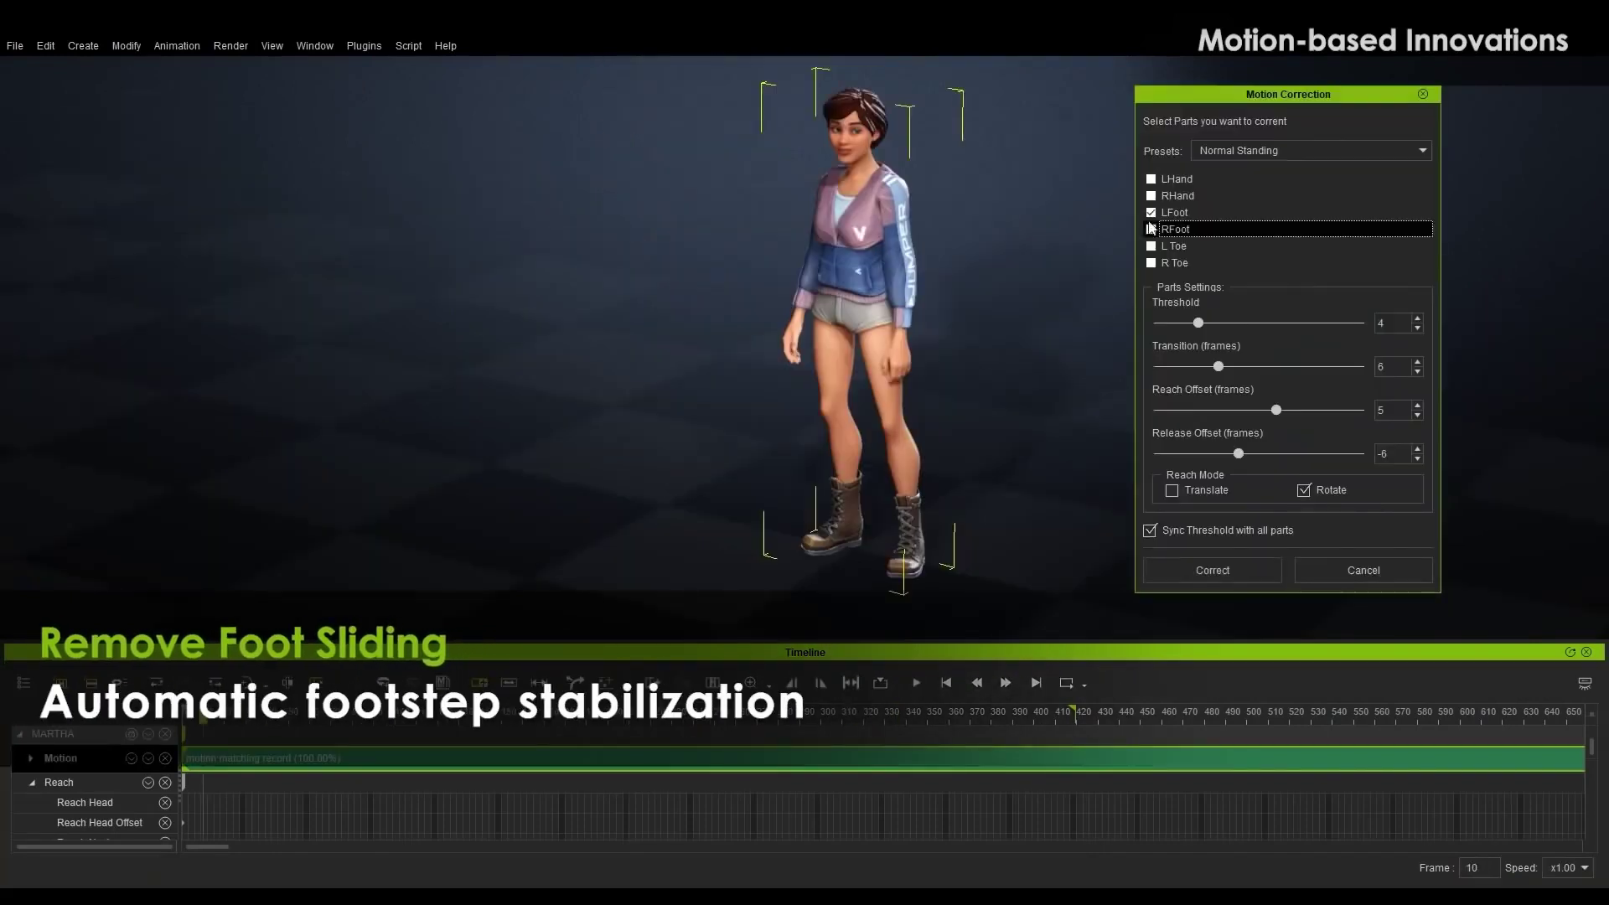
Apply the foot-sliding correction and move the animation to frame 236
click(1207, 570)
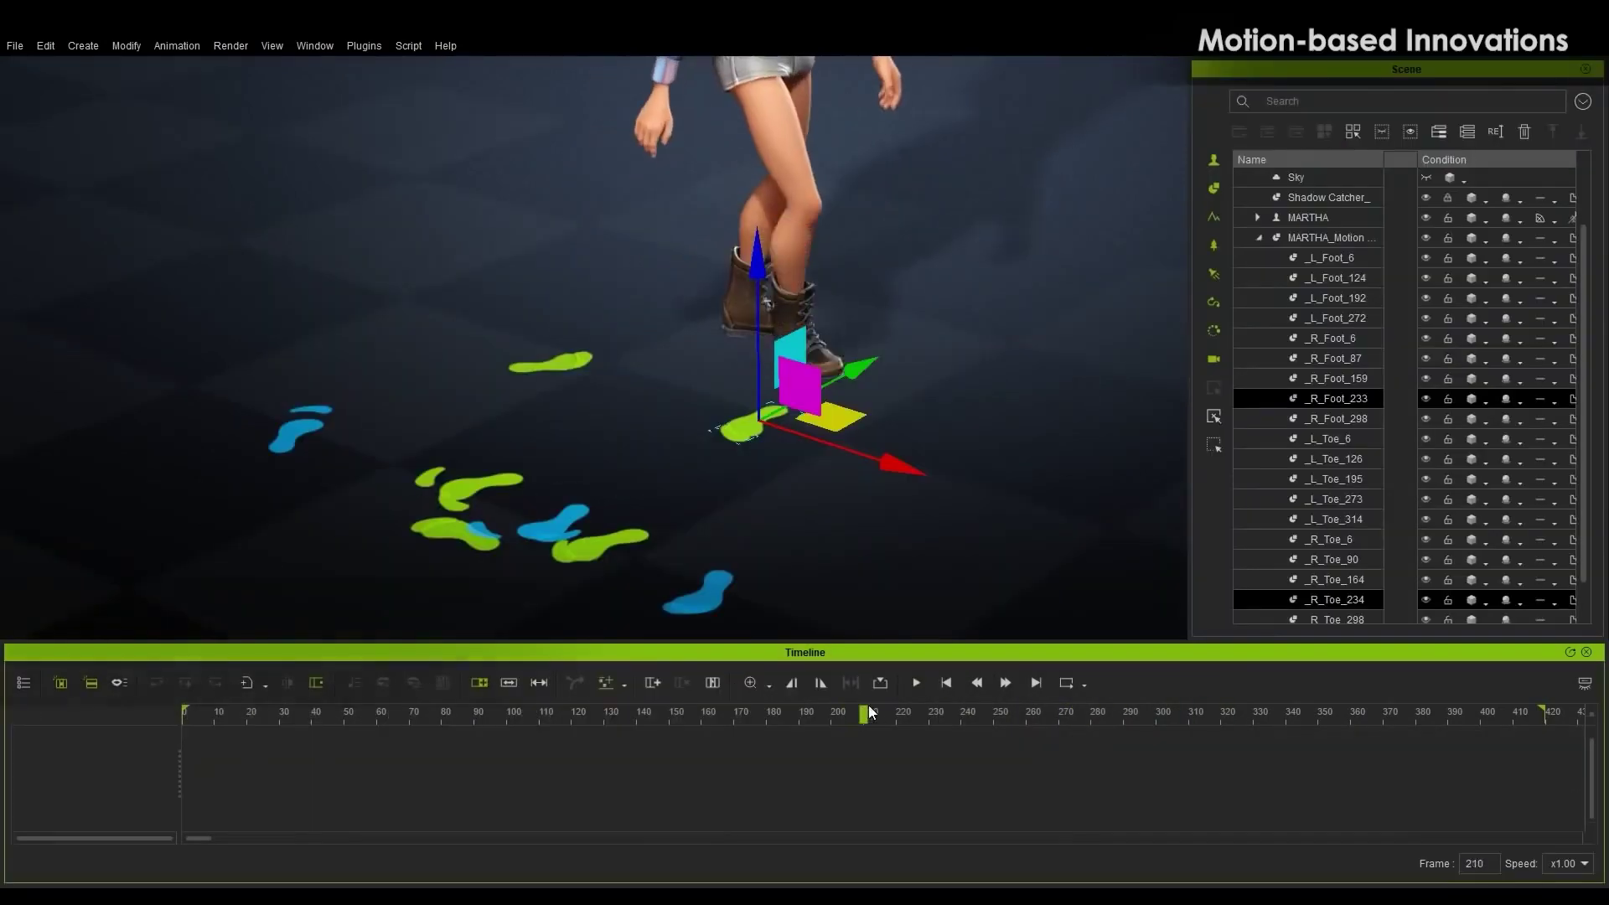
drag(863, 712, 959, 714)
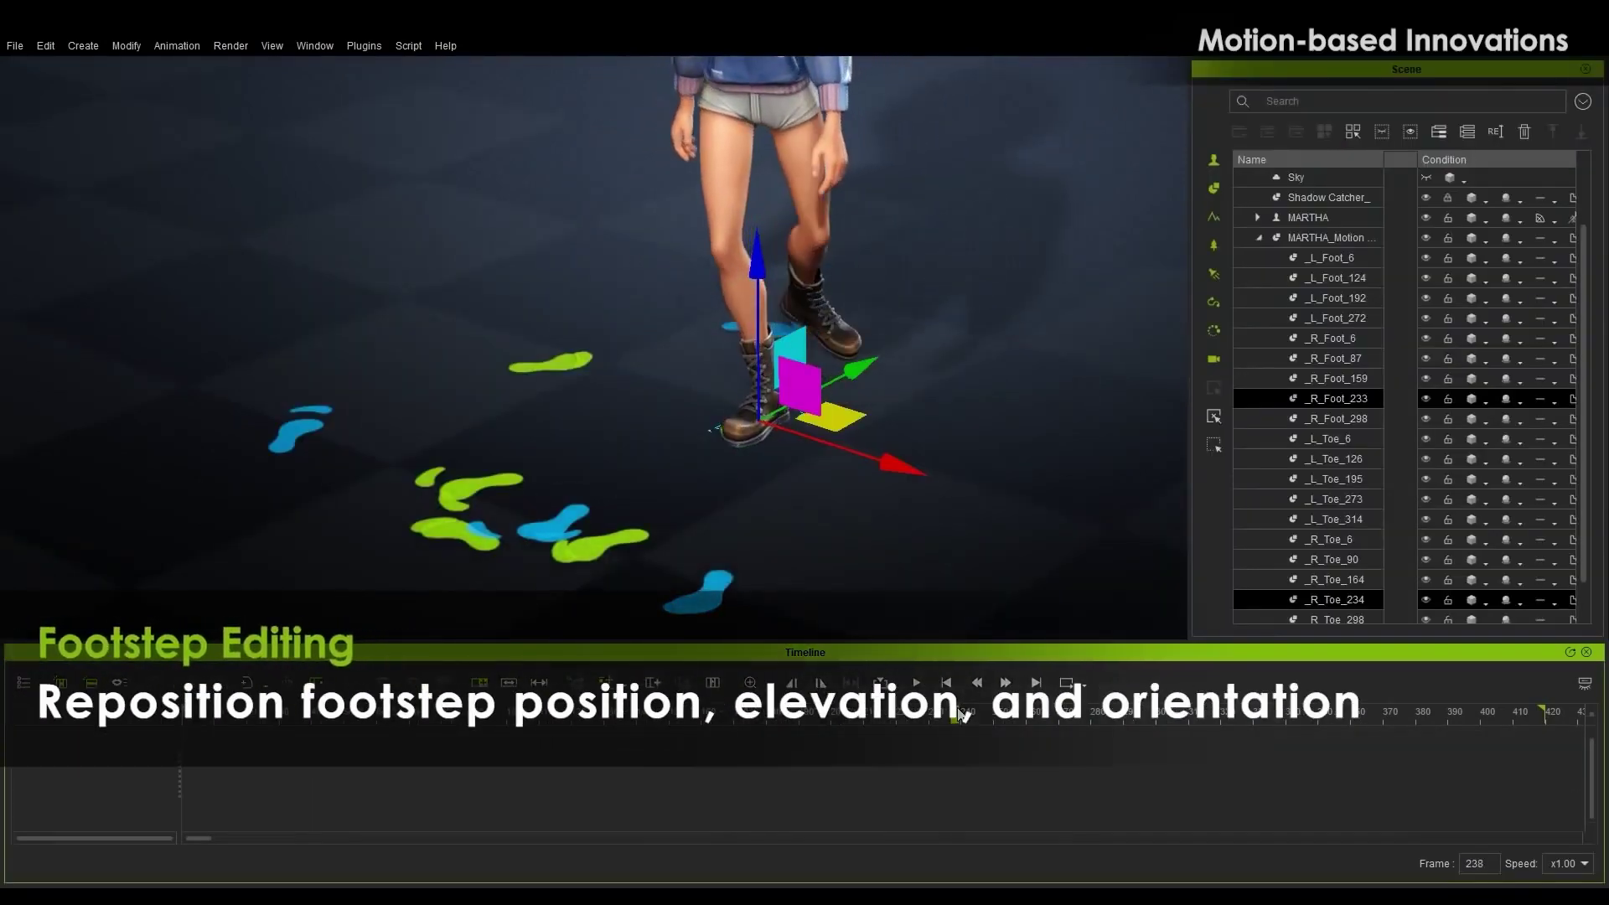
Shift the selected footstep along X and Y, then step back to frame 184
drag(893, 467, 869, 461)
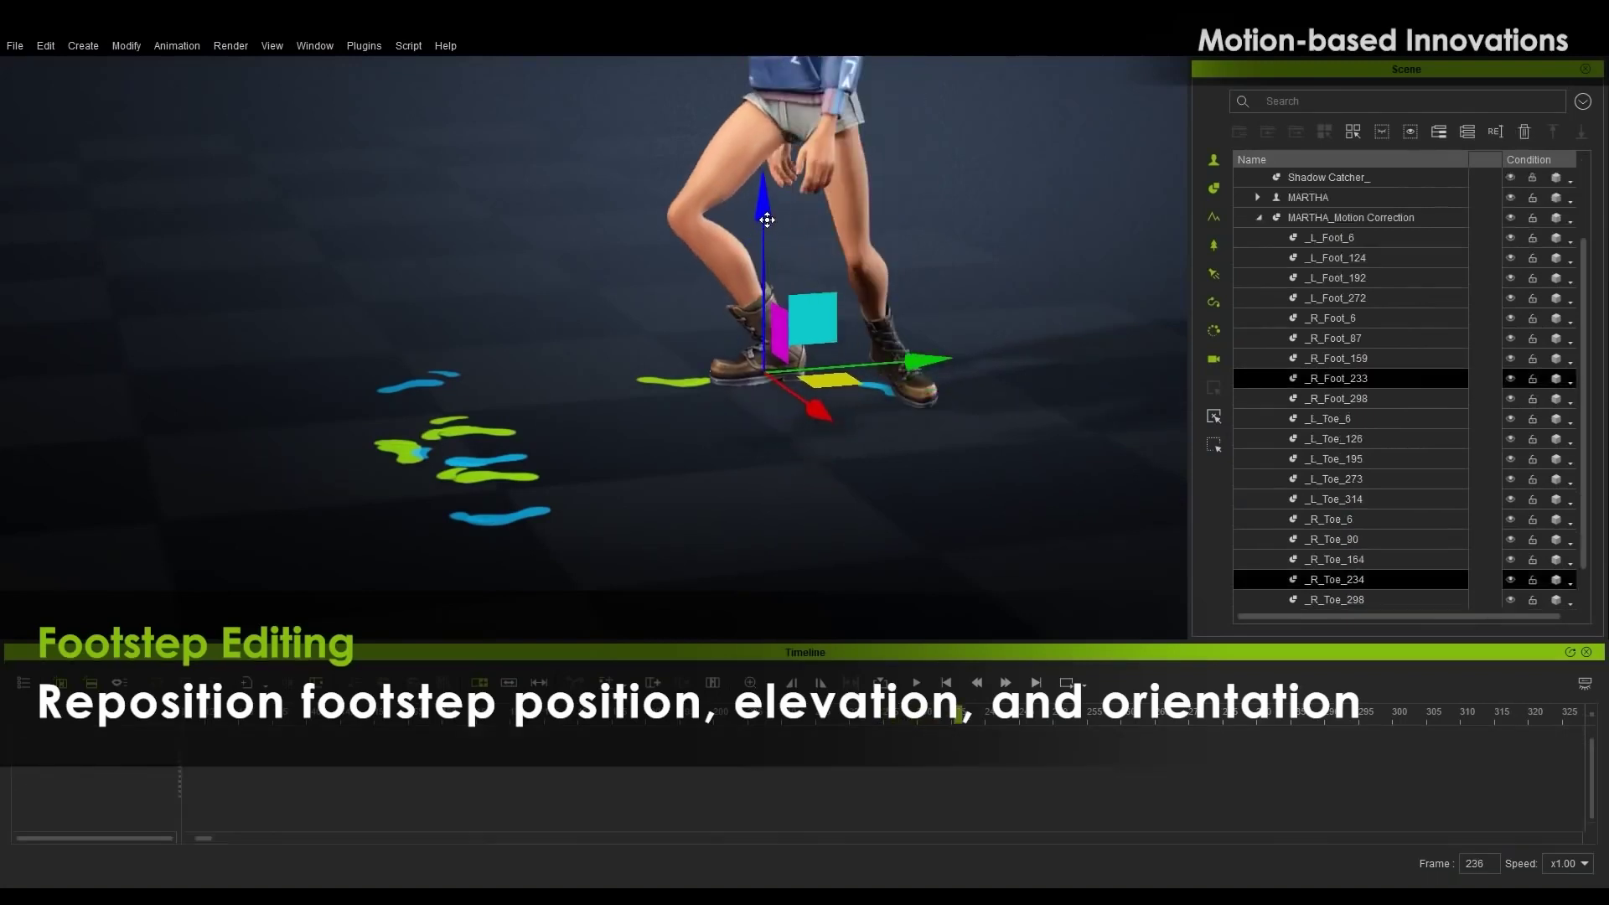
drag(881, 360, 847, 363)
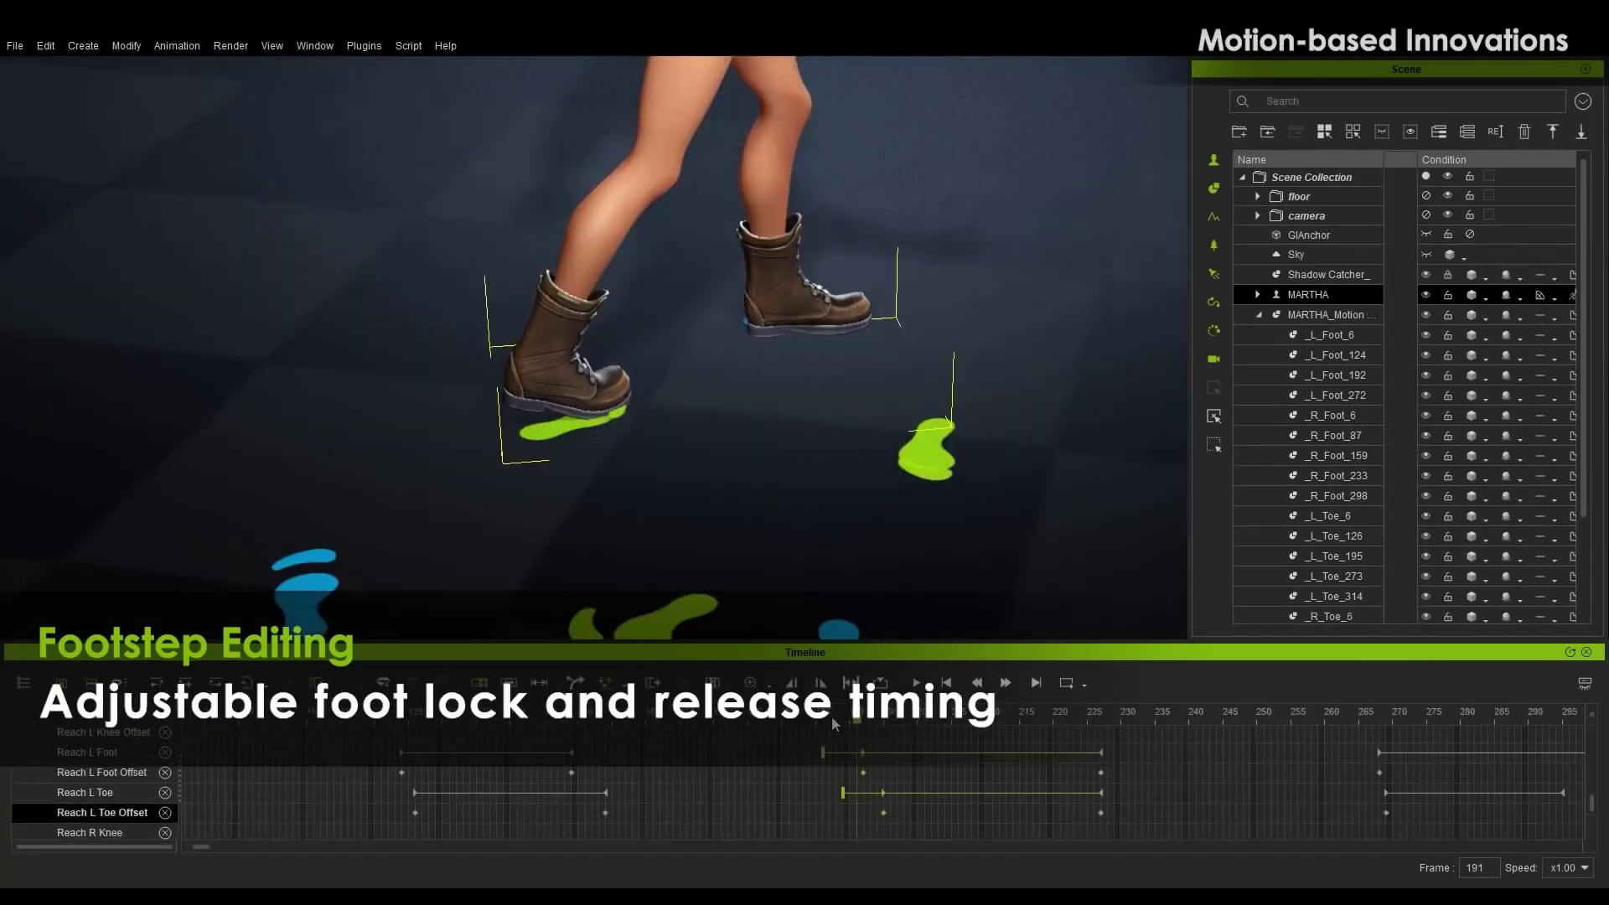
mouse_move(834, 722)
mouse_down()
mouse_move(809, 716)
mouse_move(854, 721)
mouse_up()
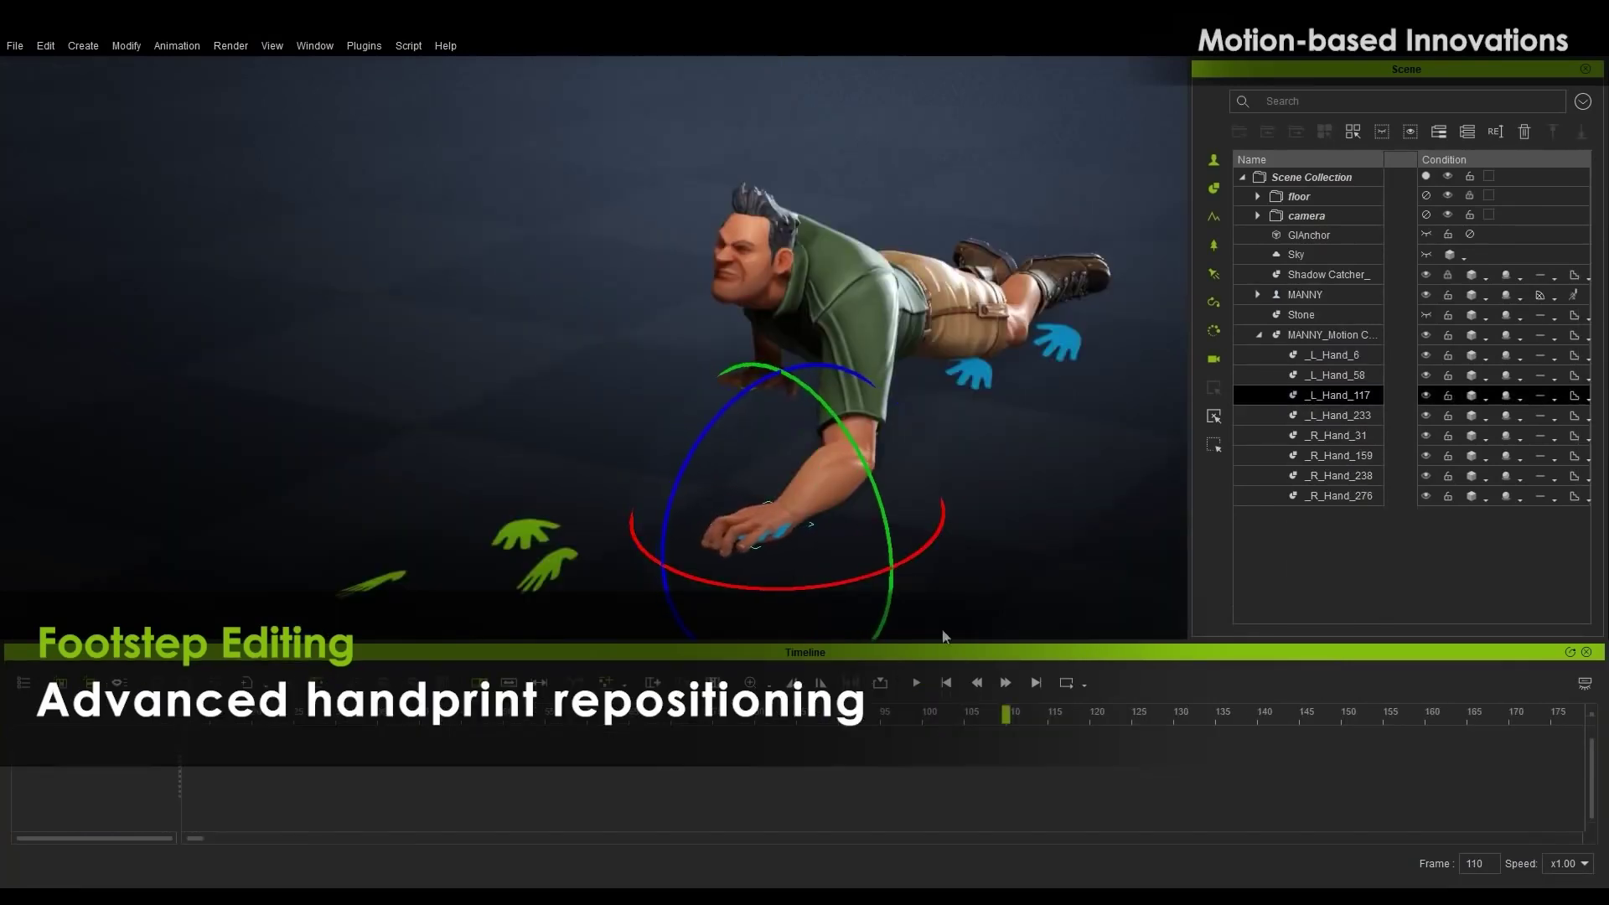
click(988, 716)
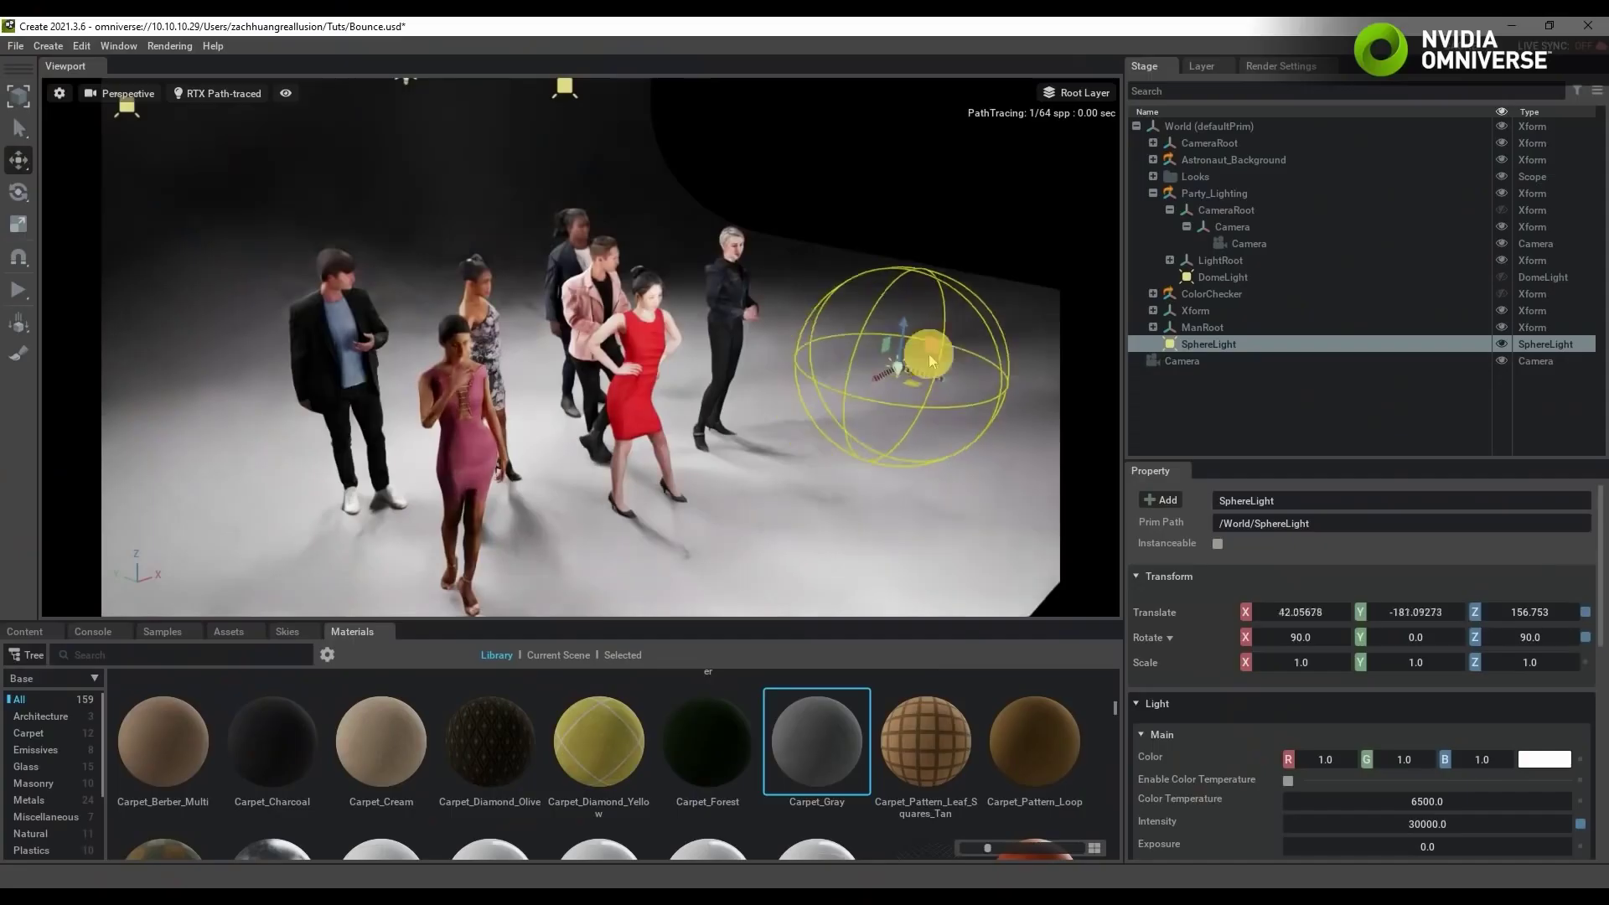
Move the sphere light, set the colour tint to black, and choose a lighter melanin hair preset
drag(916, 356, 834, 442)
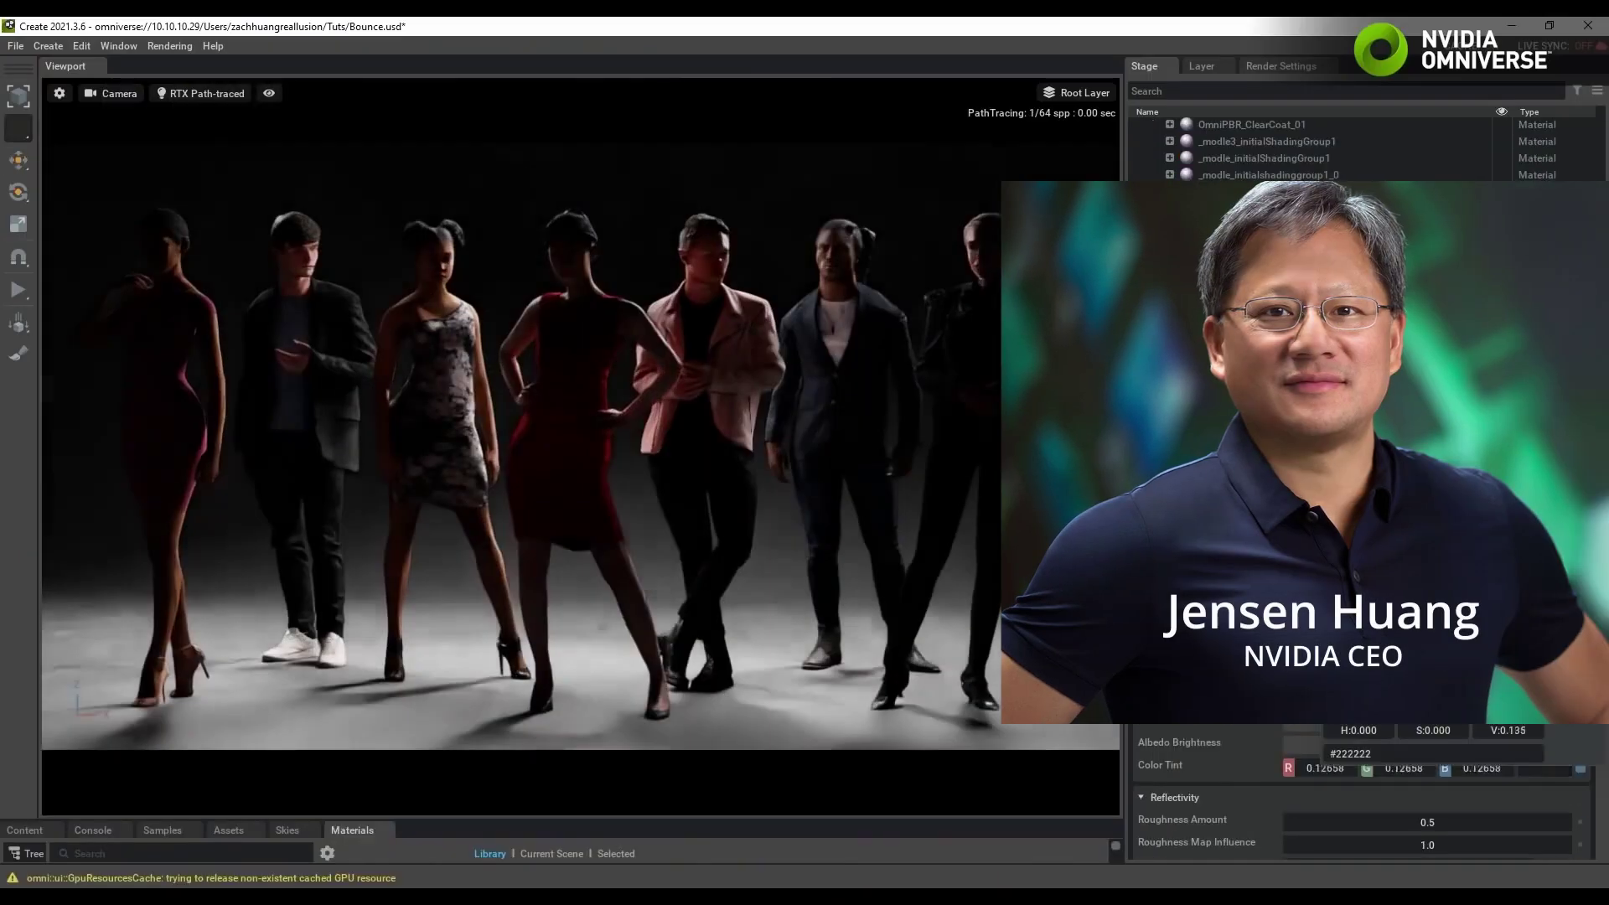
drag(1342, 481, 1288, 710)
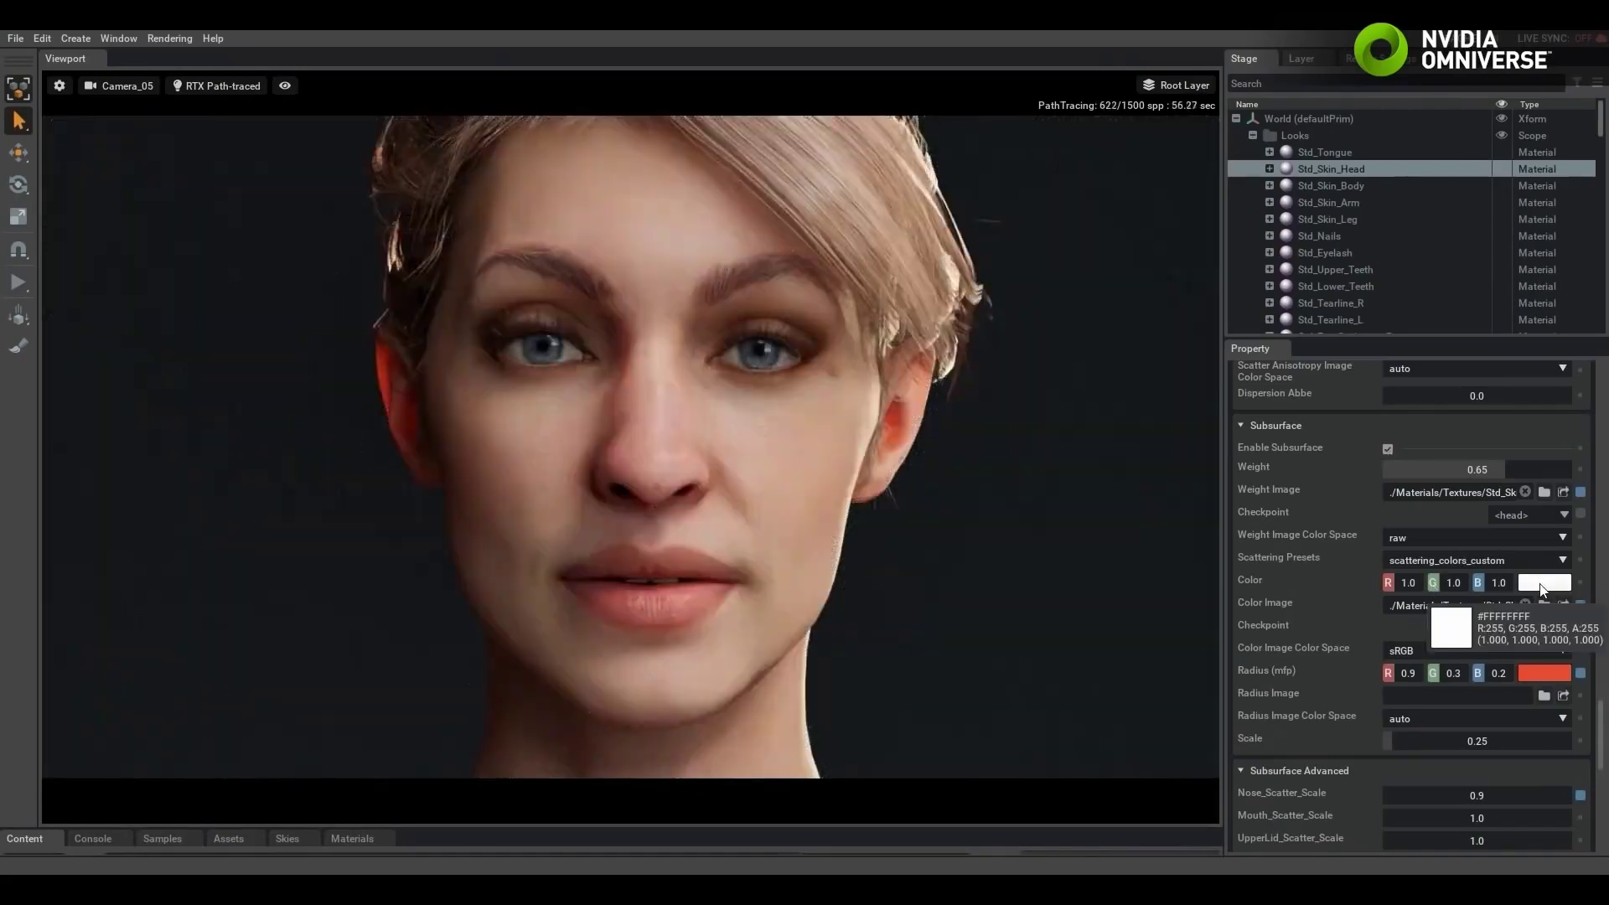
click(1542, 584)
click(1560, 533)
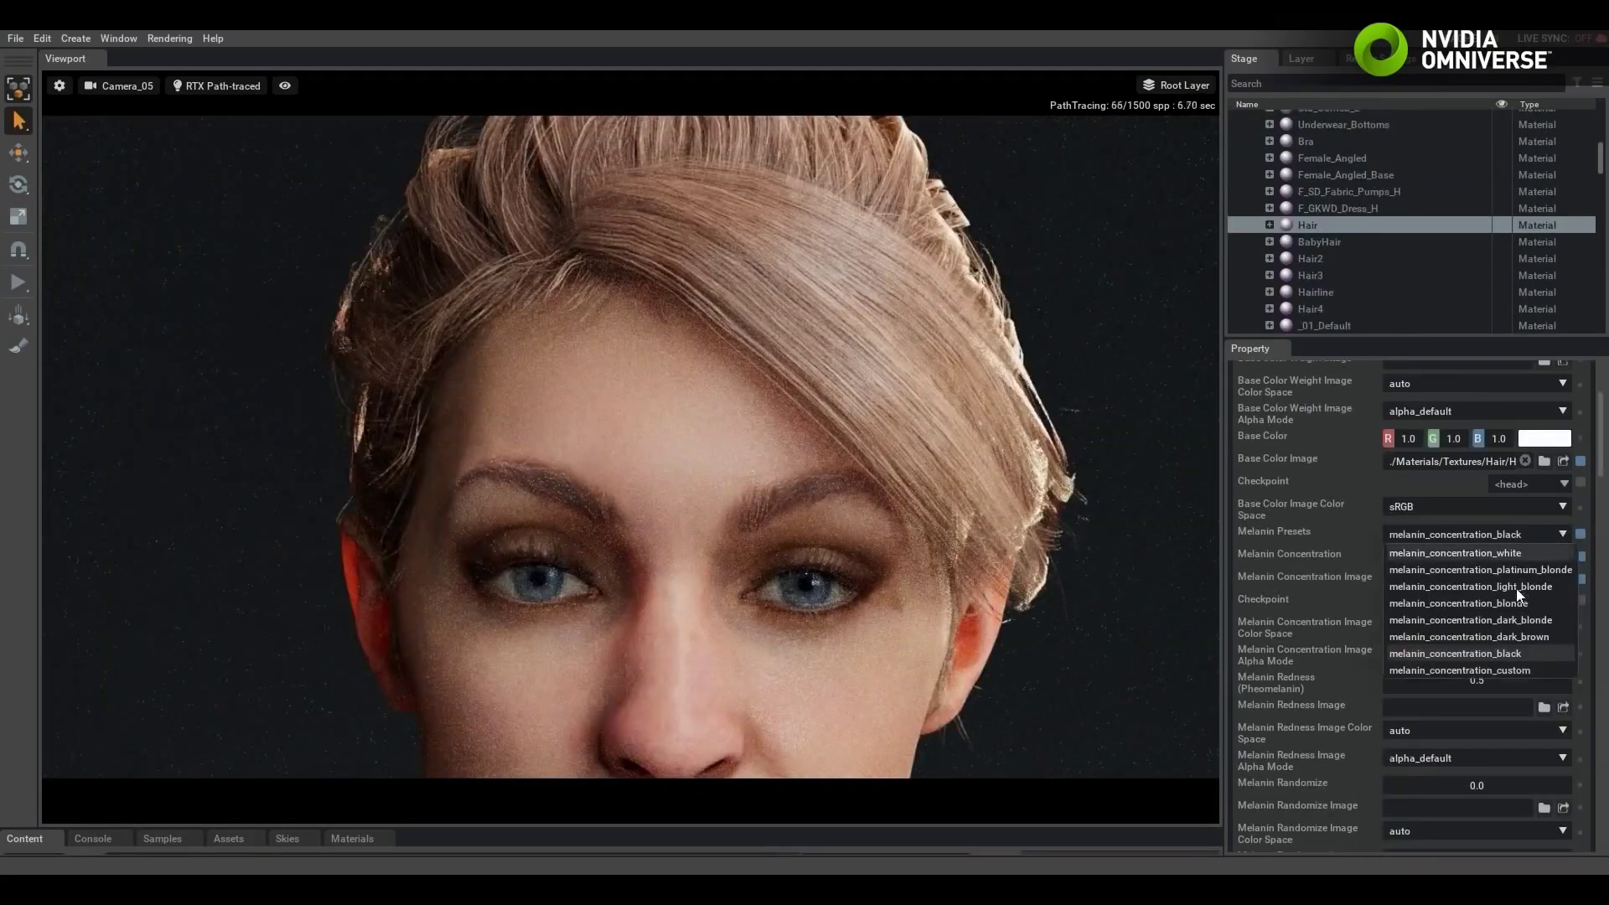
click(1520, 603)
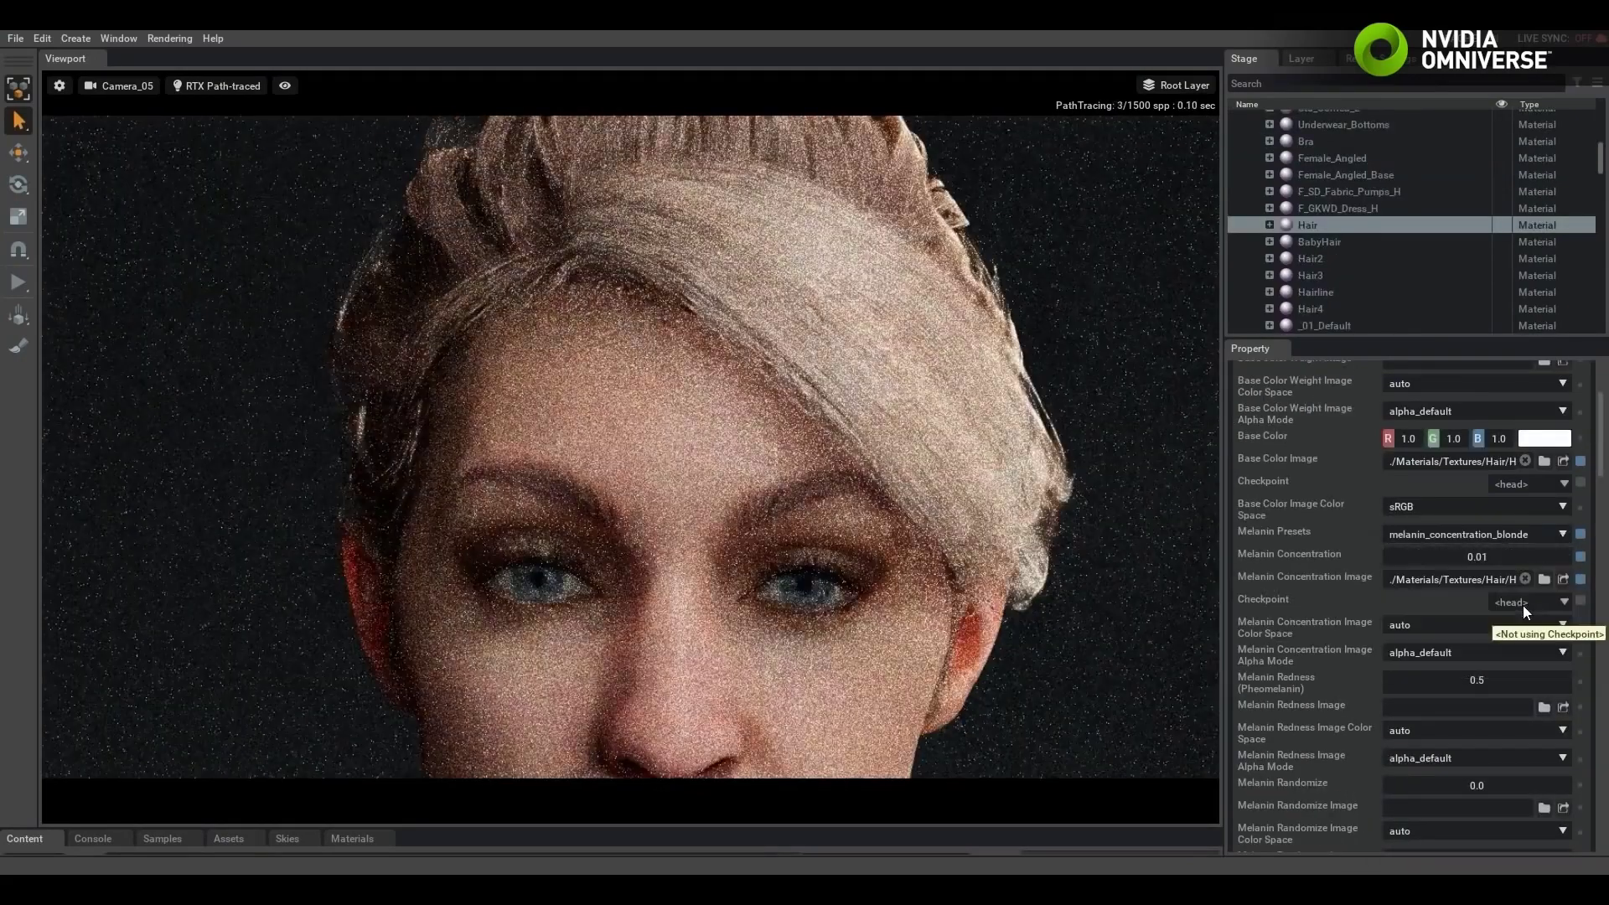